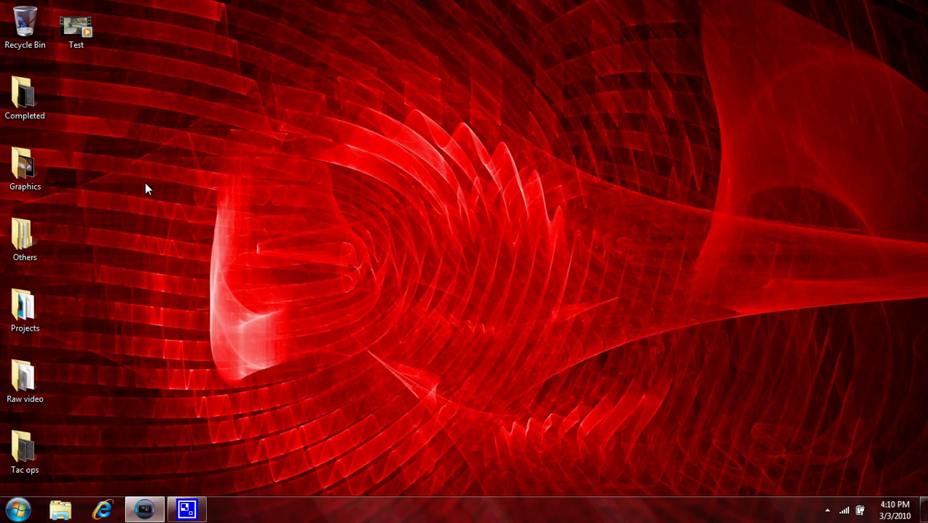
Step: Check the 11 items in the desktop Raw video folder, then restore the Vegas Pro window
{"action": "left_click_drag", "start_coordinate": [596, 62], "coordinate": [303, 357]}
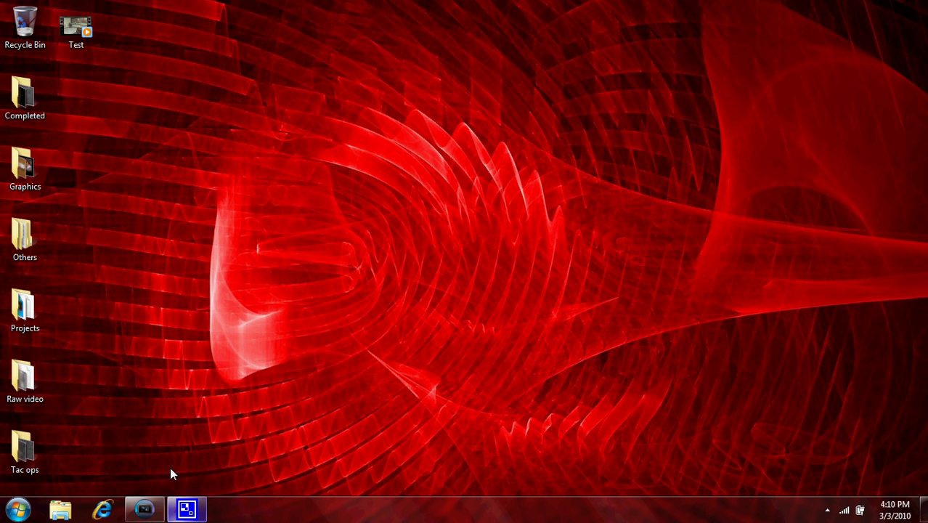
{"action": "left_click", "coordinate": [144, 508]}
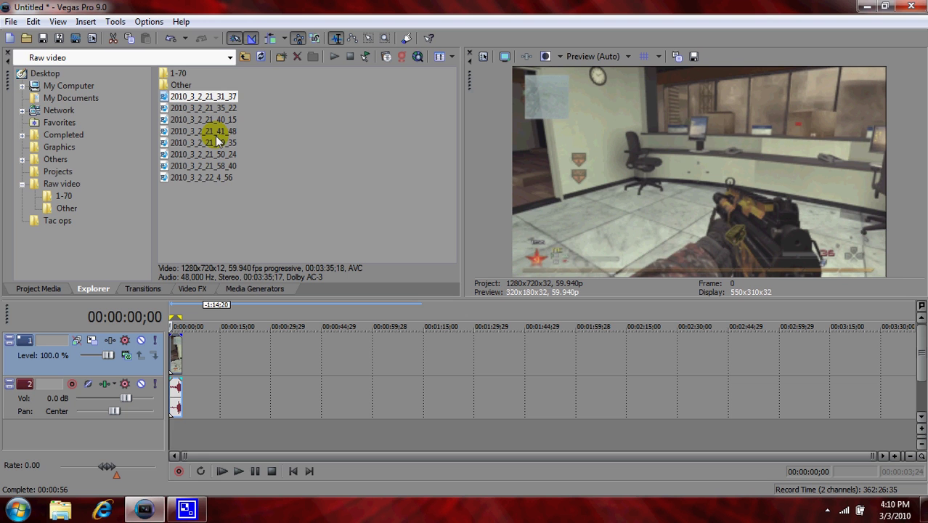
{"action": "left_click", "coordinate": [866, 7]}
{"action": "double_click", "coordinate": [29, 381]}
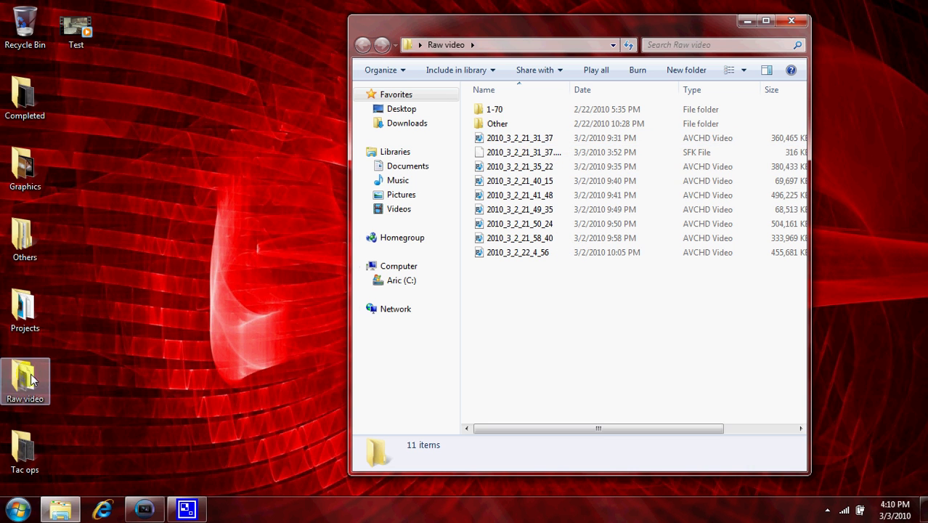
{"action": "left_click", "coordinate": [791, 20]}
{"action": "mouse_move", "coordinate": [181, 513]}
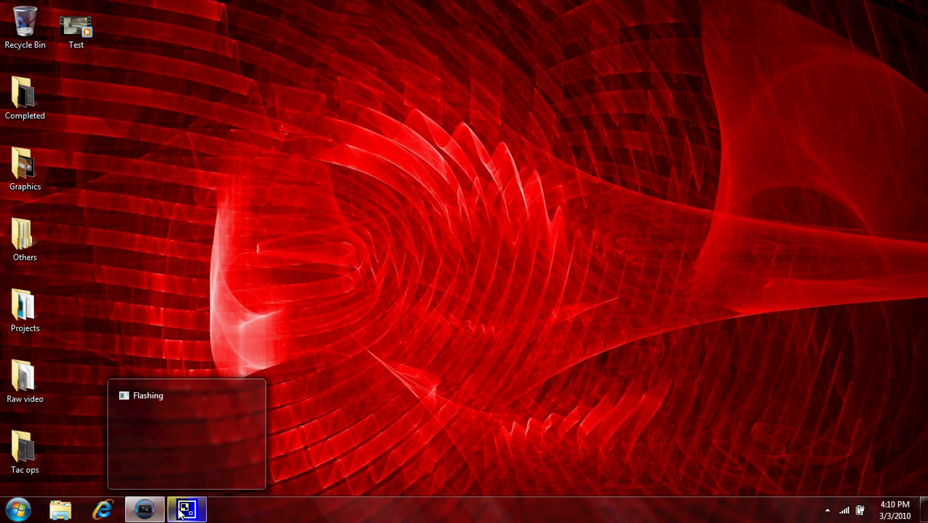
{"action": "left_click", "coordinate": [145, 510]}
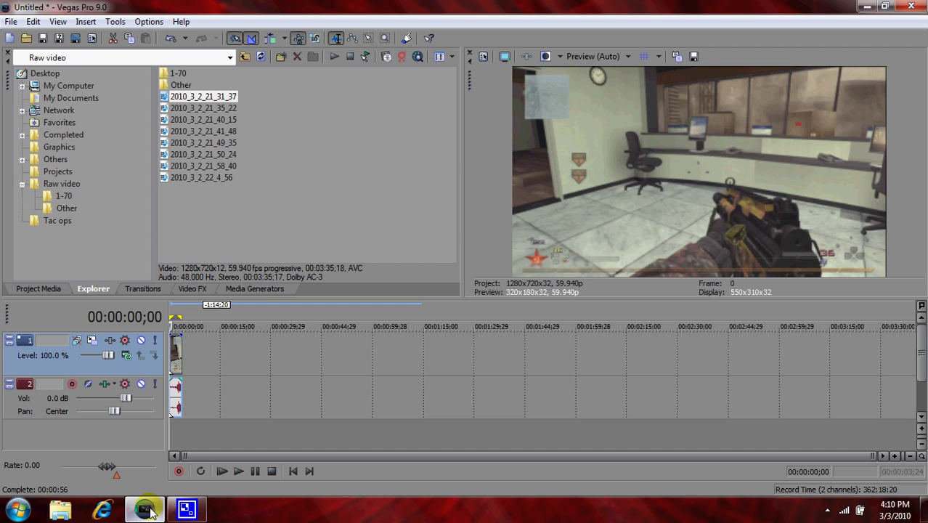
Step: List the Raw video folder's eight 2010_3_2 clips in the Explorer tab and zoom the timeline in twice
{"action": "left_click", "coordinate": [30, 289]}
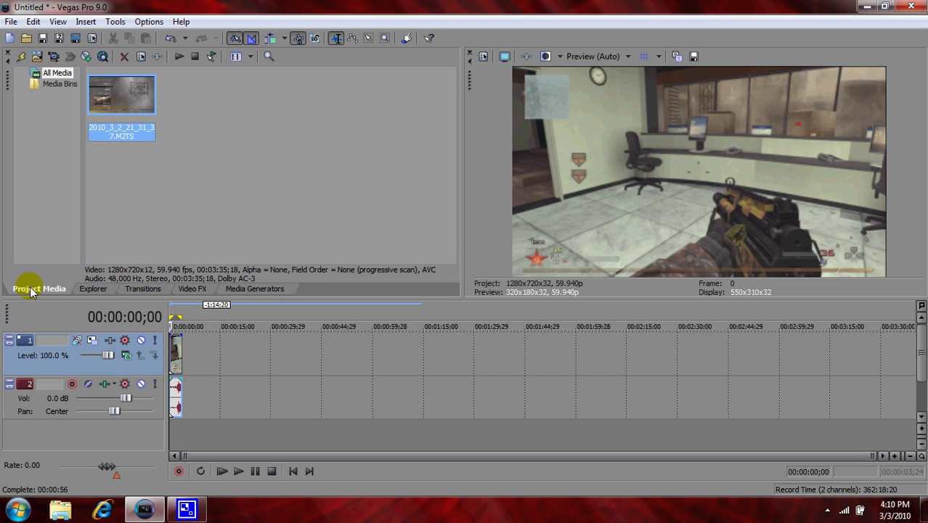
{"action": "left_click", "coordinate": [82, 290]}
{"action": "left_click", "coordinate": [142, 288]}
{"action": "left_click", "coordinate": [100, 288]}
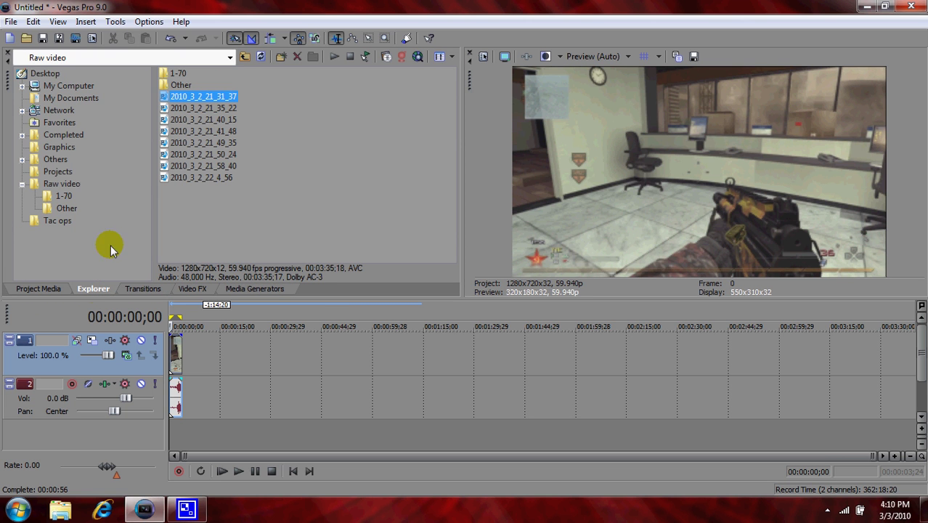
{"action": "left_click", "coordinate": [61, 184]}
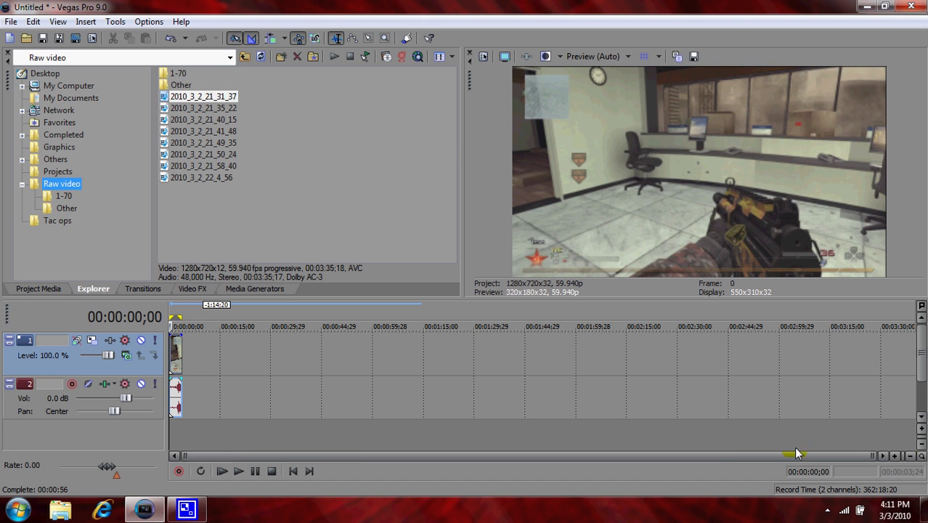
{"action": "left_click", "coordinate": [895, 457]}
{"action": "left_click", "coordinate": [896, 457]}
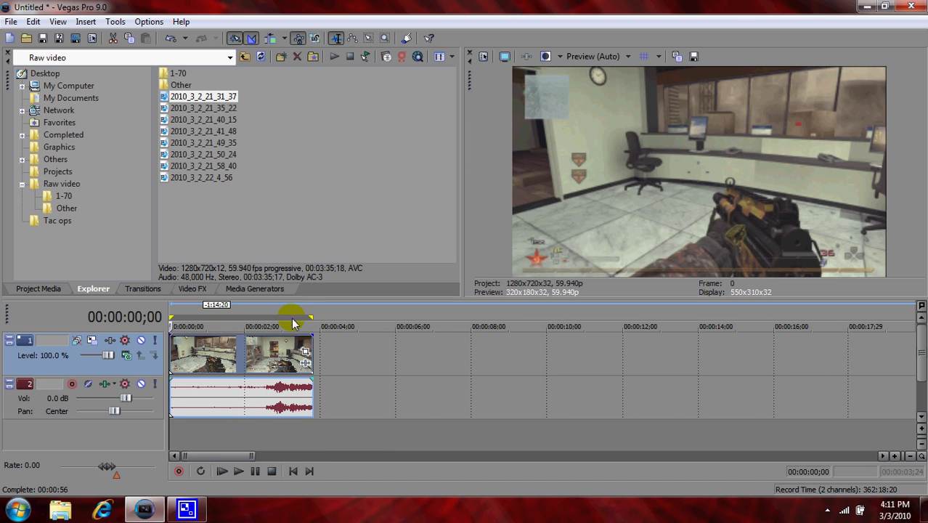
{"action": "left_click_drag", "start_coordinate": [313, 317], "coordinate": [175, 315]}
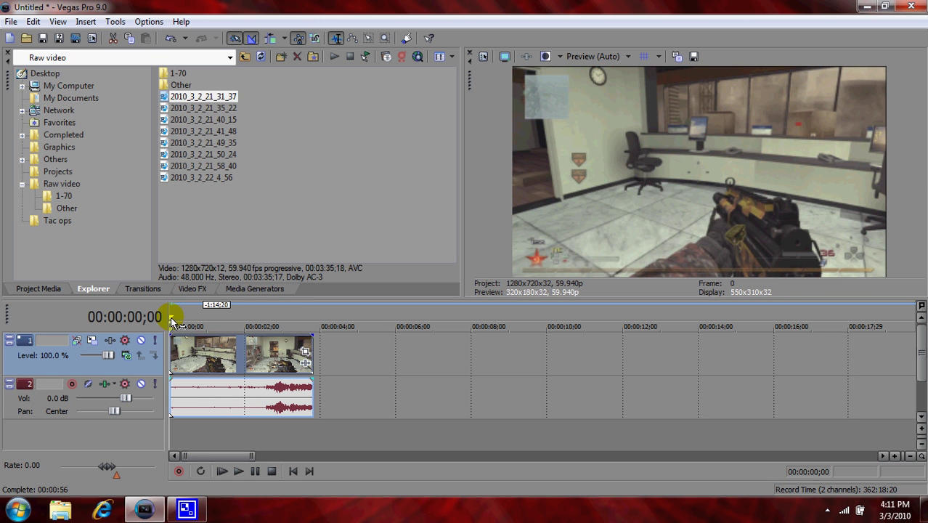
{"action": "left_click_drag", "start_coordinate": [172, 320], "coordinate": [311, 320]}
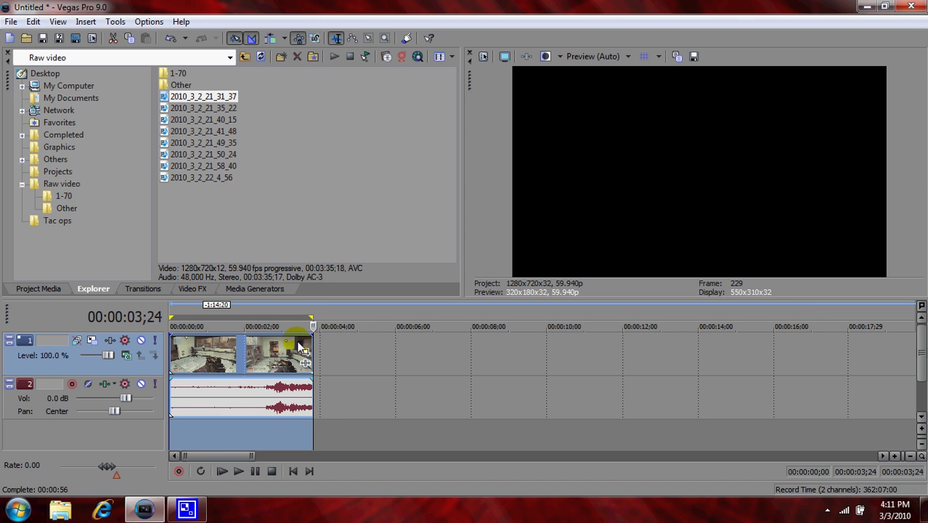
{"action": "left_click", "coordinate": [171, 347]}
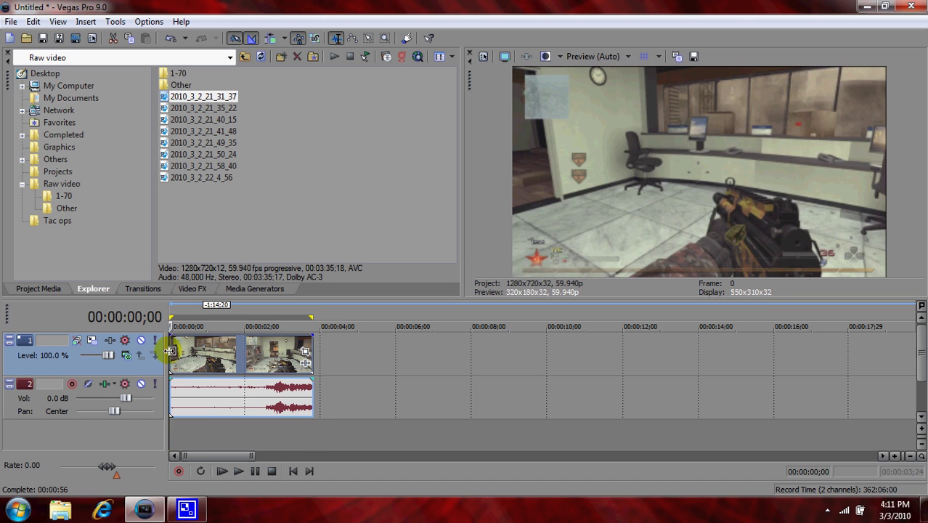
{"action": "left_click", "coordinate": [485, 57]}
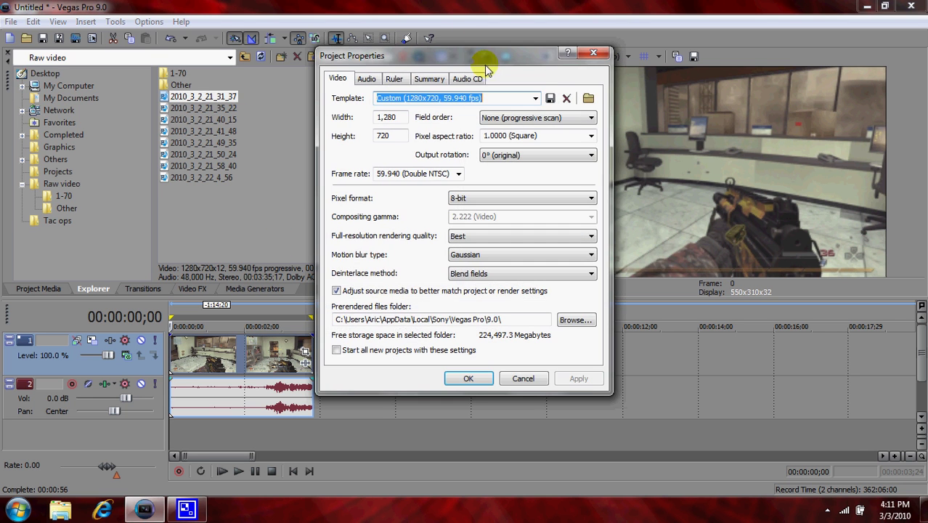
{"action": "left_click", "coordinate": [587, 98]}
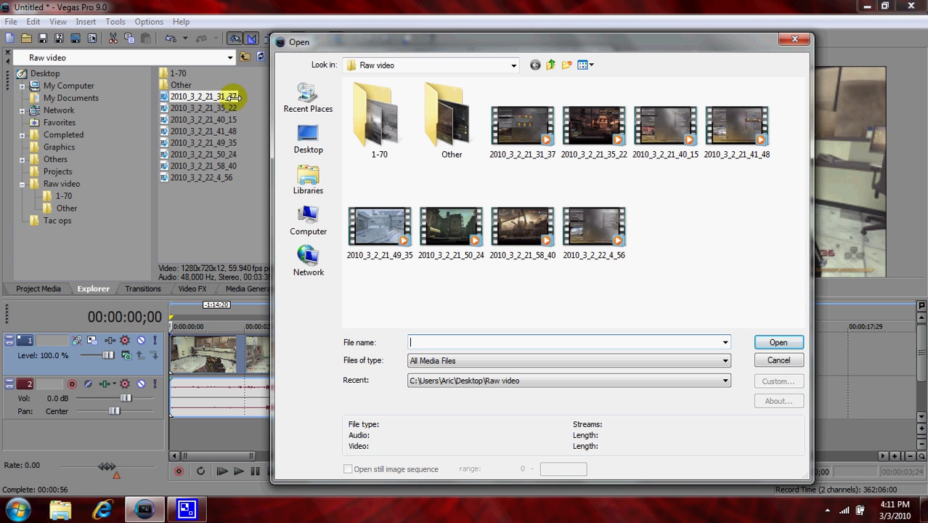
{"action": "double_click", "coordinate": [539, 155]}
{"action": "key", "text": "alt+Return"}
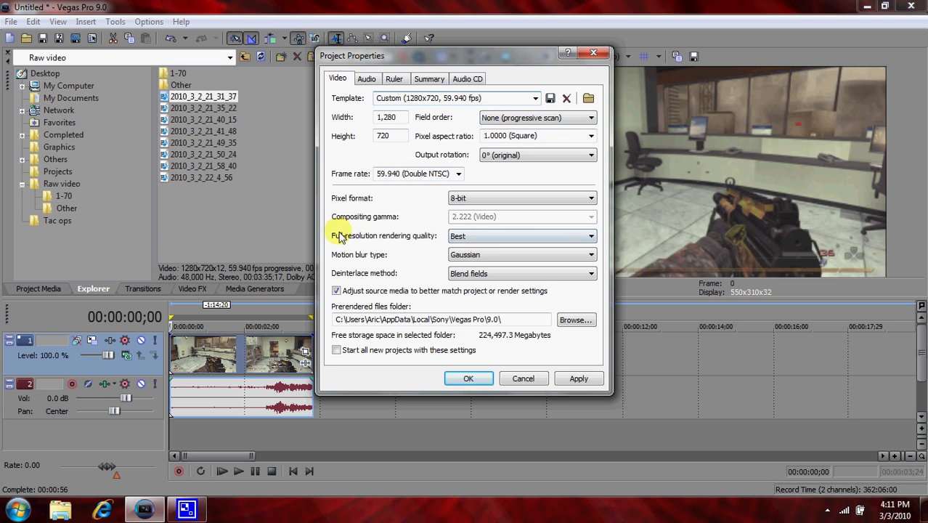
{"action": "left_click", "coordinate": [457, 236]}
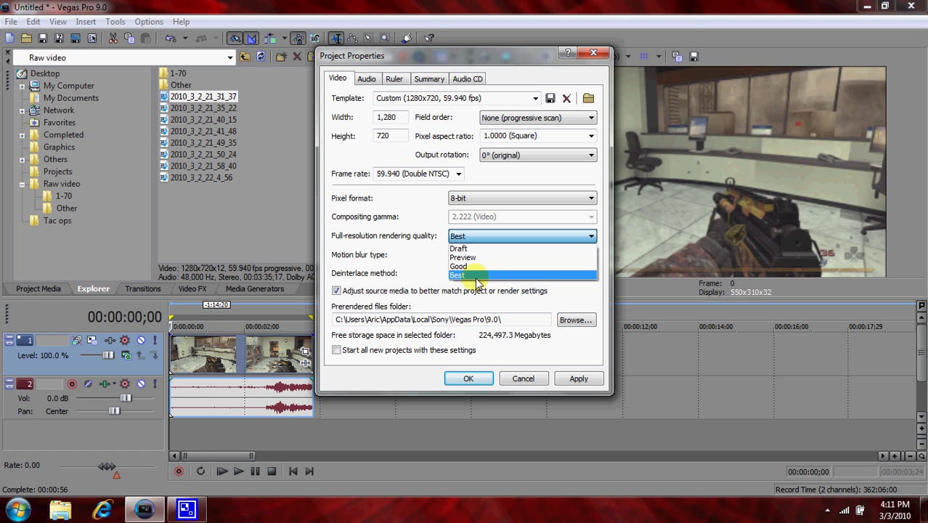
{"action": "left_click", "coordinate": [477, 277]}
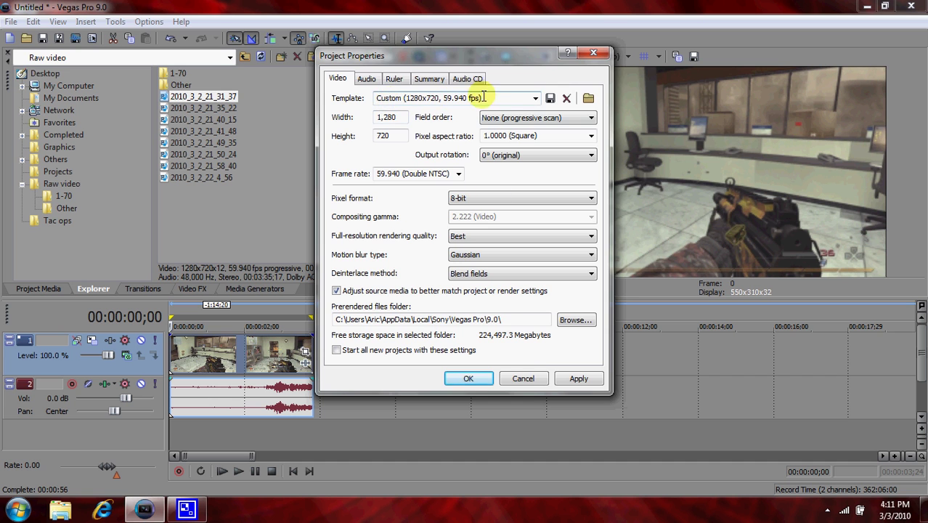
{"action": "left_click", "coordinate": [523, 378]}
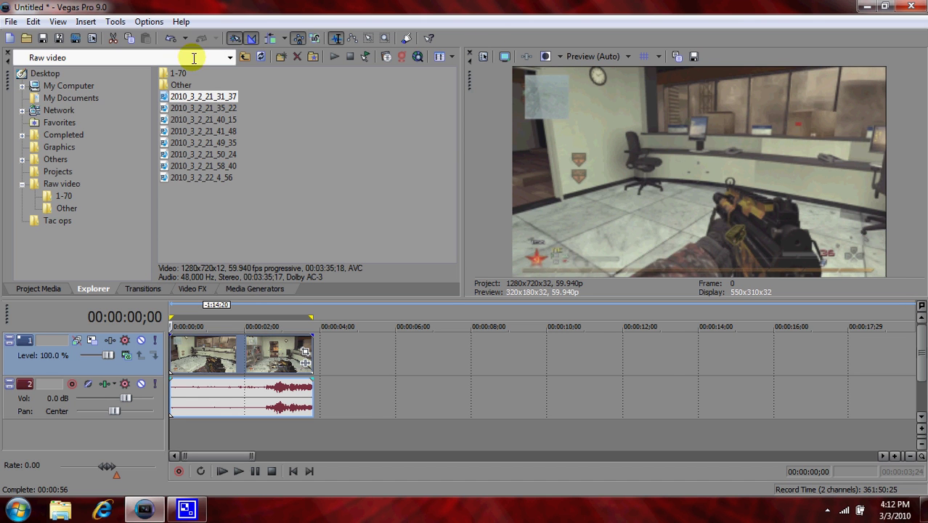
Step: Start a Render As and choose Windows Media Video V11 (*.wmv) as the output format
{"action": "scroll", "coordinate": [205, 354], "scroll_direction": "up", "scroll_amount": 3}
{"action": "scroll", "coordinate": [407, 367], "scroll_direction": "up", "scroll_amount": 1}
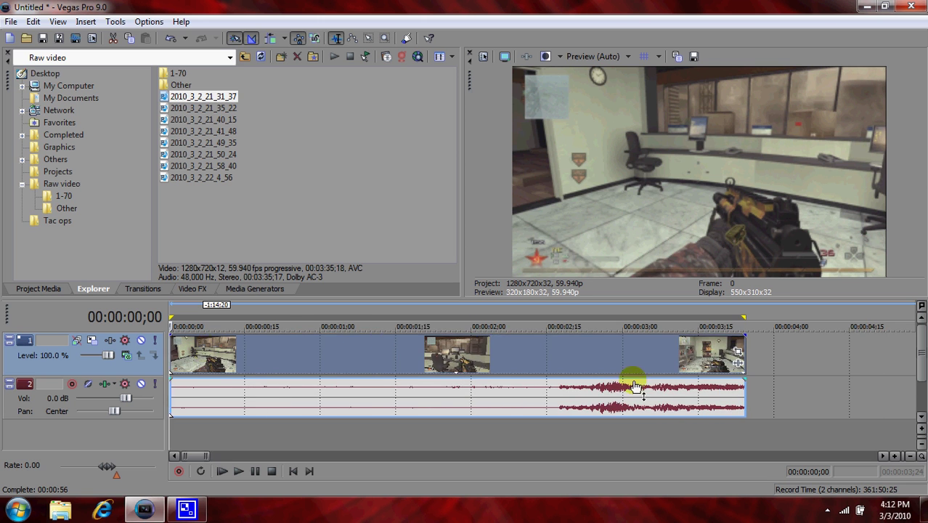
{"action": "scroll", "coordinate": [683, 370], "scroll_direction": "down", "scroll_amount": 1}
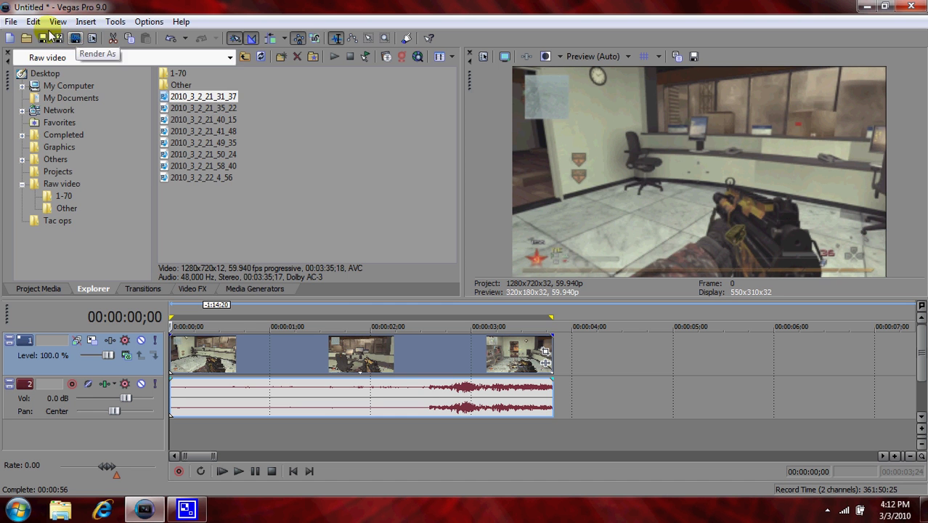
{"action": "left_click", "coordinate": [10, 21]}
{"action": "left_click", "coordinate": [22, 119]}
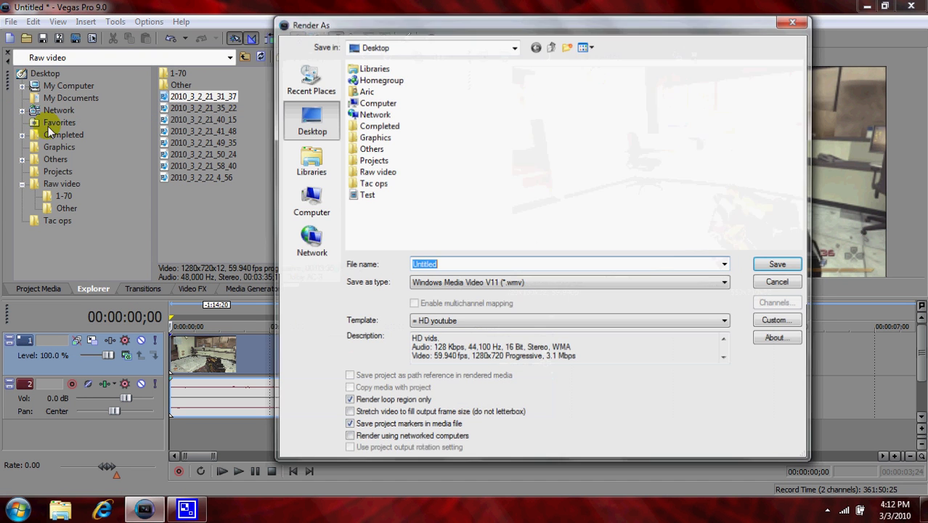
{"action": "left_click", "coordinate": [520, 283]}
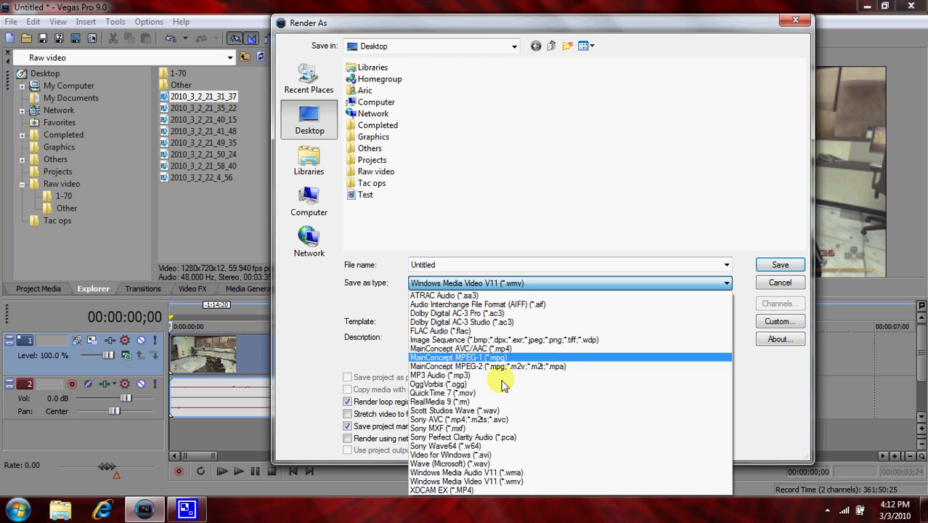
{"action": "left_click", "coordinate": [520, 482]}
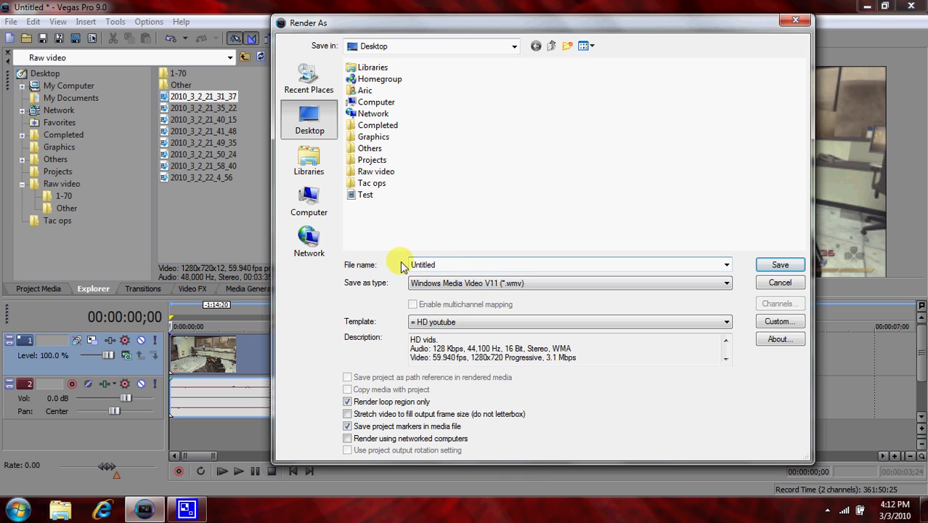
Step: Name the output Test.wmv and pick the 3 Mbps Video template
{"action": "left_click_drag", "start_coordinate": [472, 263], "coordinate": [400, 263]}
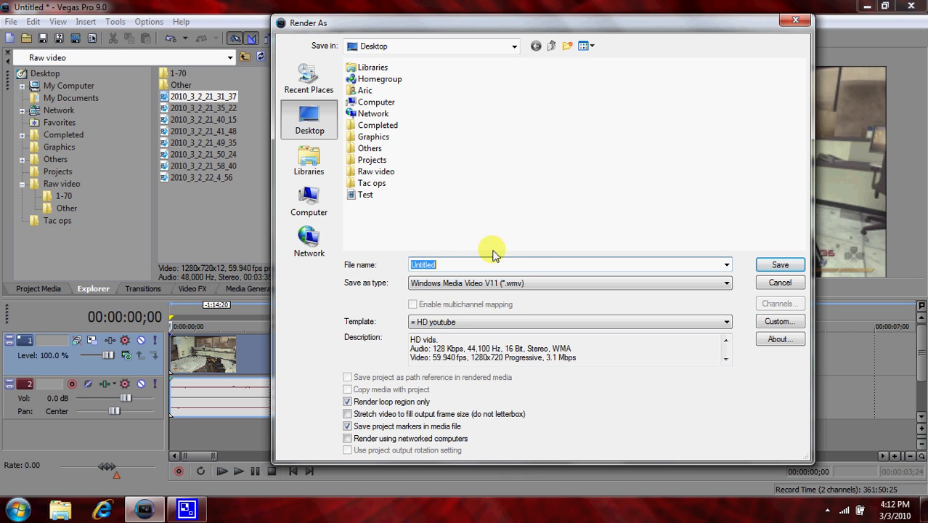
{"action": "type", "text": "Tet"}
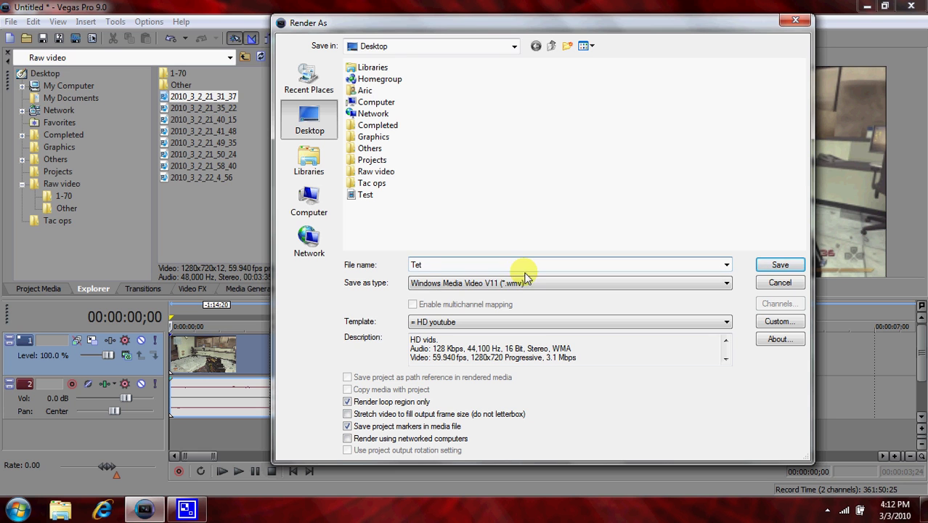
{"action": "key", "text": "BackSpace"}
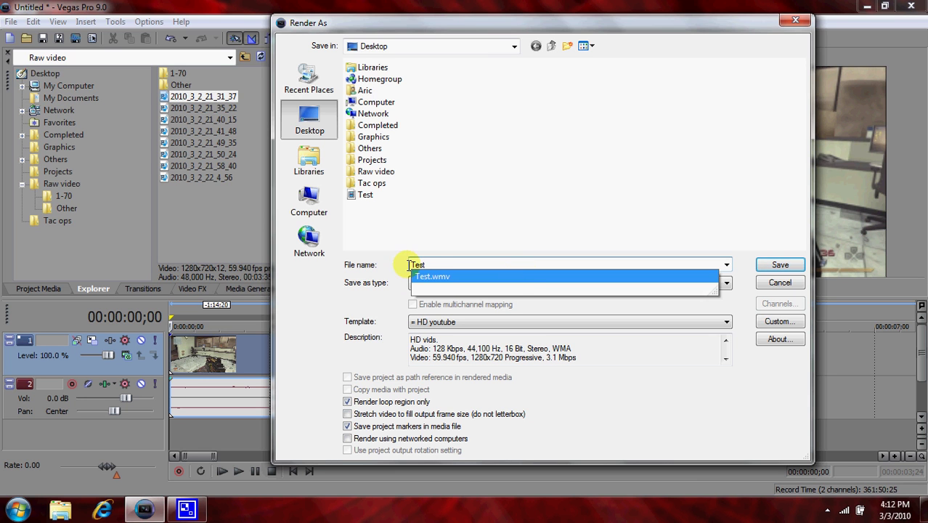
{"action": "left_click", "coordinate": [363, 196]}
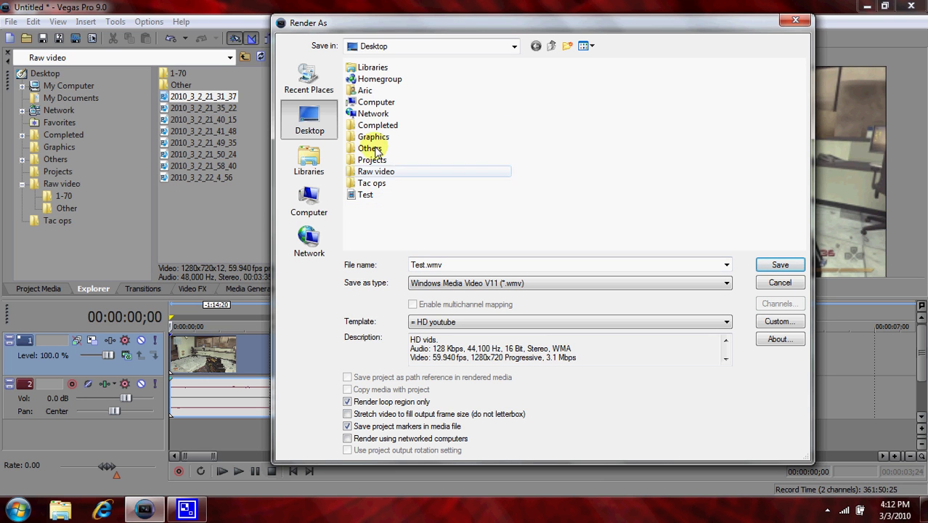
{"action": "left_click", "coordinate": [449, 324]}
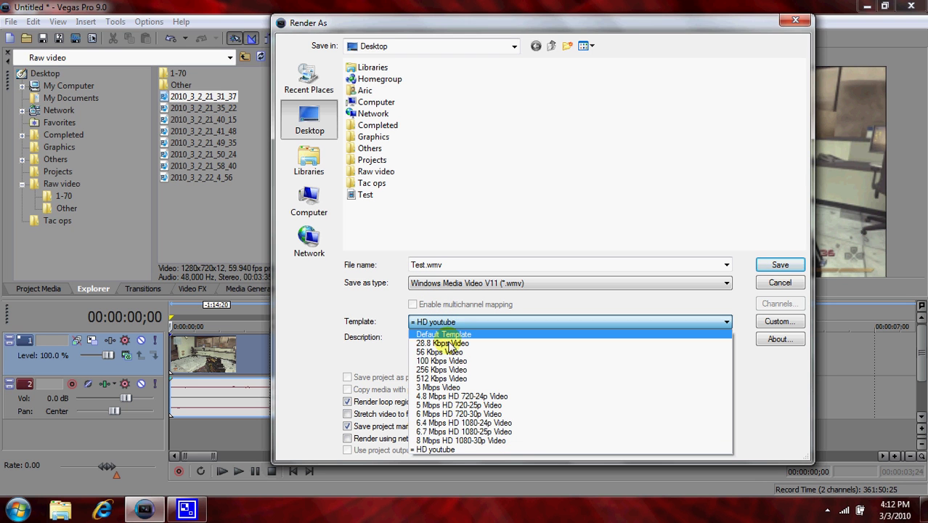
{"action": "left_click", "coordinate": [464, 389]}
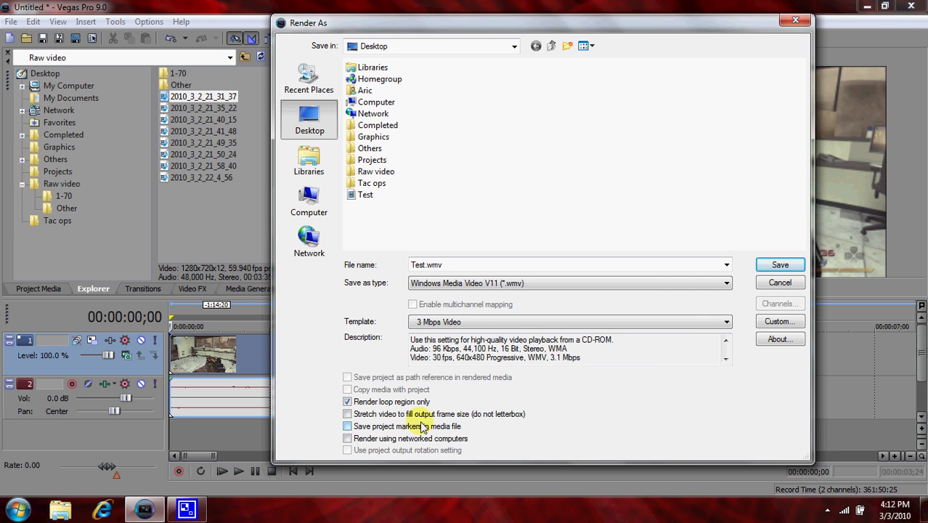
Step: In Custom Settings, keep Windows Media Audio 9.2 and choose 128 kbps, 44 kHz stereo CBR audio
{"action": "left_click", "coordinate": [775, 321]}
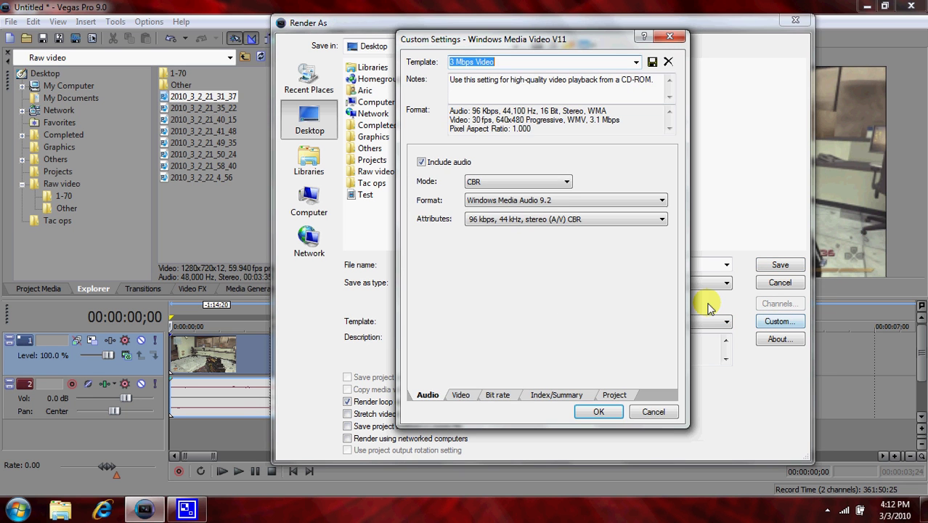
{"action": "left_click", "coordinate": [481, 201]}
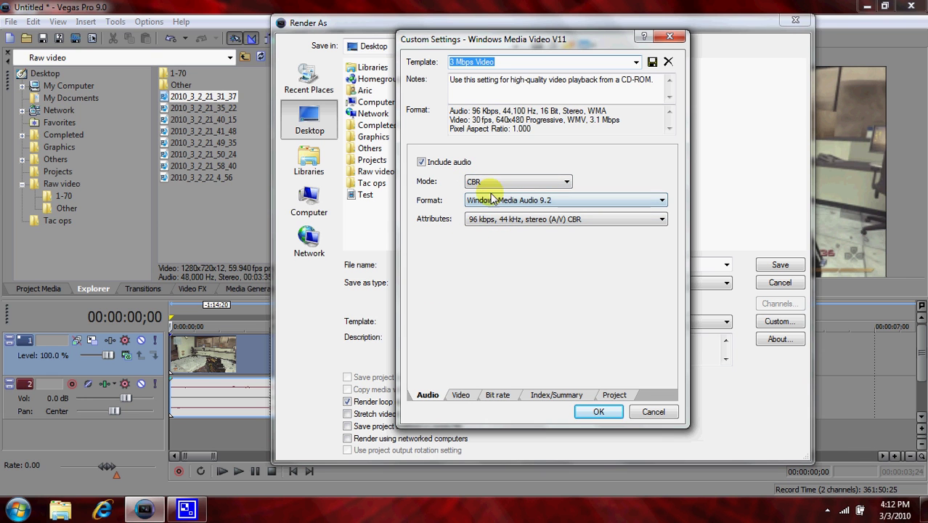
{"action": "left_click", "coordinate": [494, 207]}
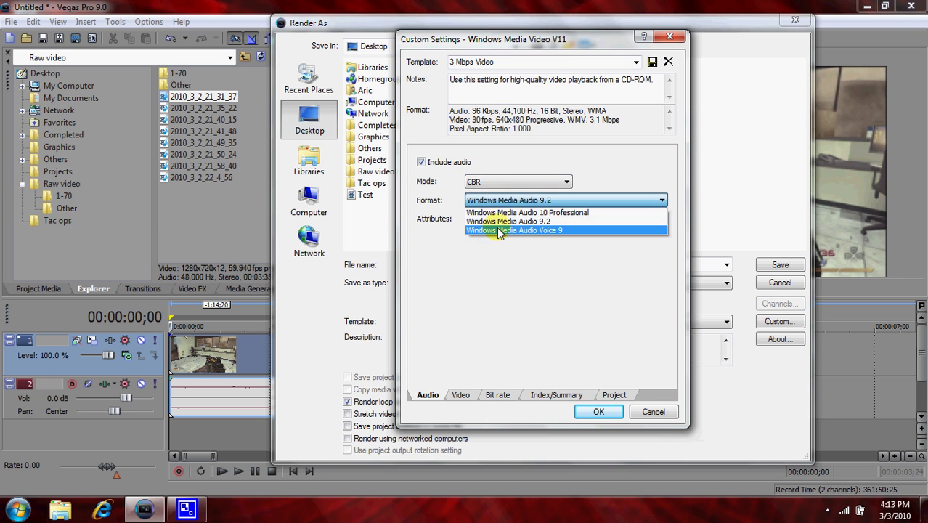
{"action": "left_click", "coordinate": [496, 222]}
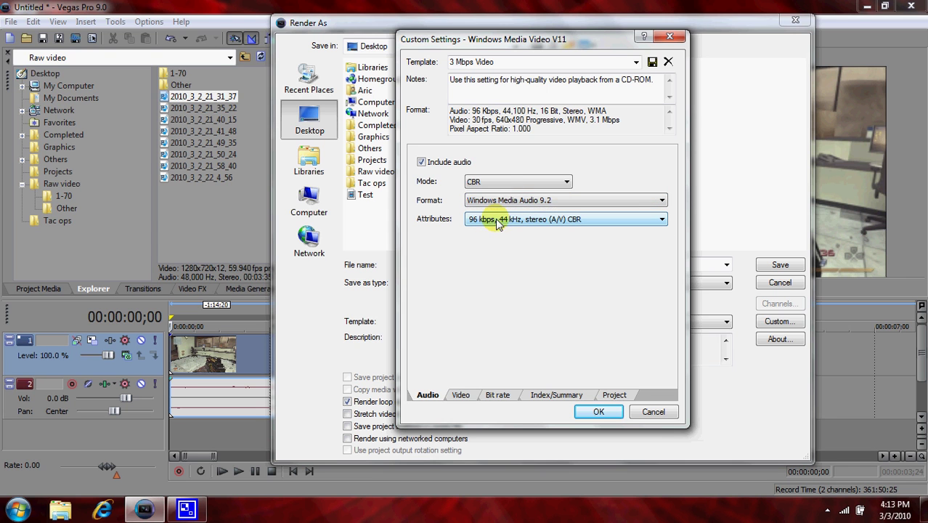
{"action": "left_click", "coordinate": [498, 183]}
{"action": "left_click", "coordinate": [603, 198]}
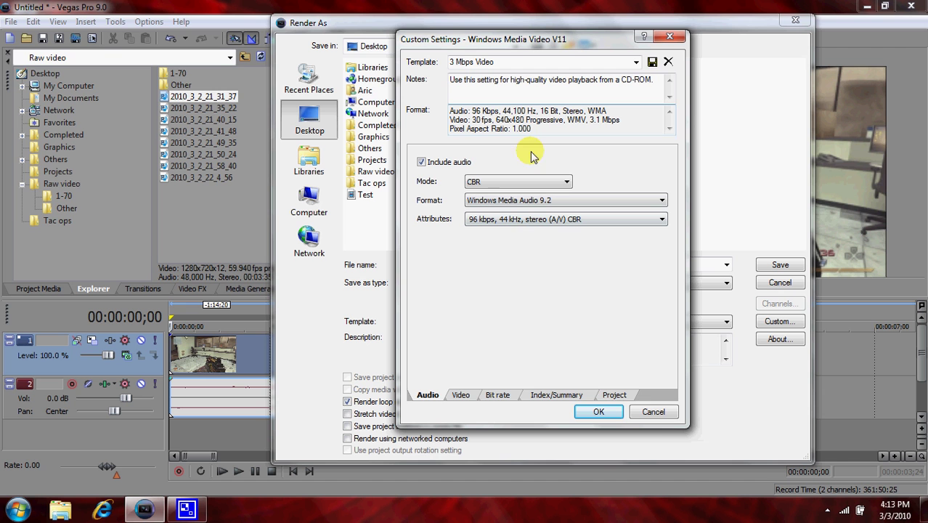
{"action": "left_click", "coordinate": [496, 220]}
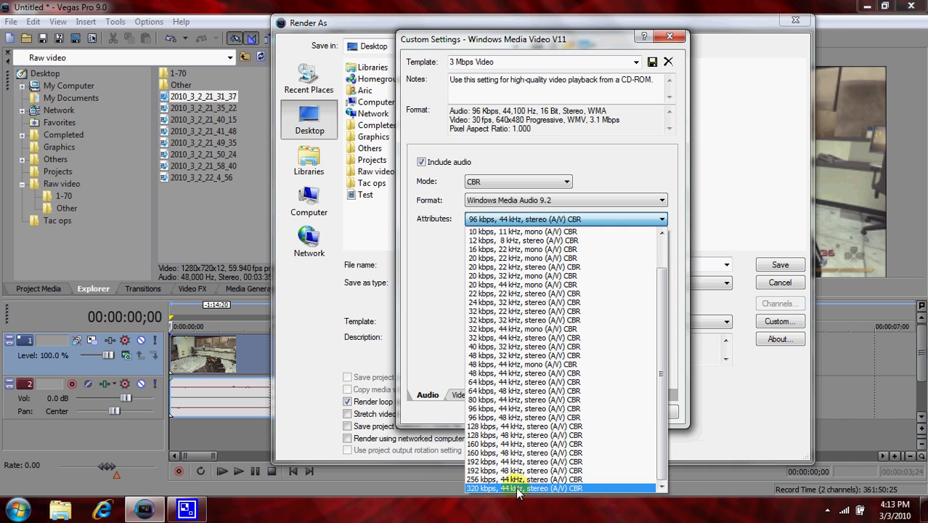
{"action": "left_click", "coordinate": [520, 426]}
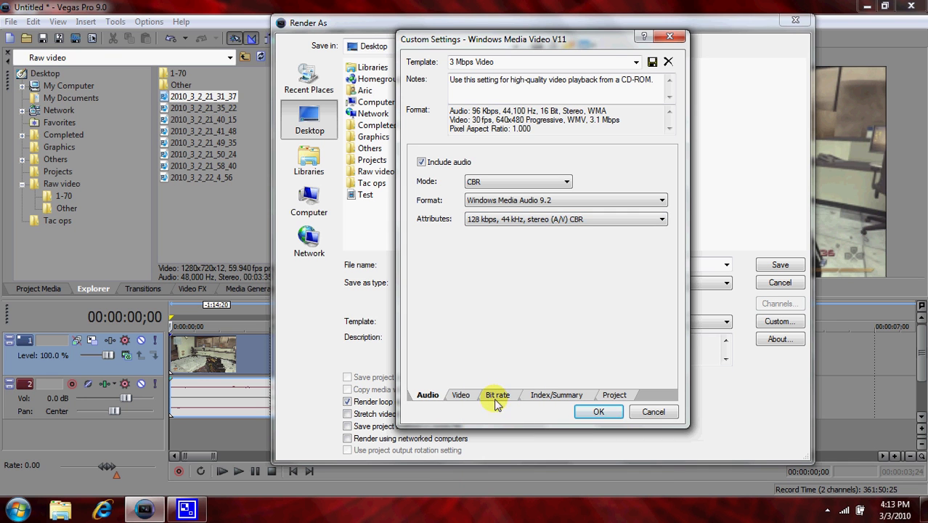
{"action": "left_click", "coordinate": [462, 396]}
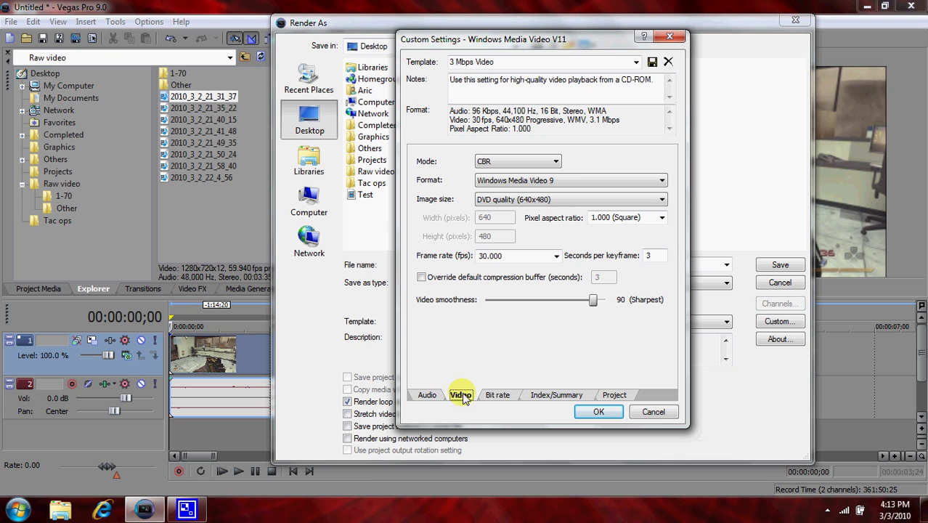
Step: Try a Custom image size with width 1920, square 1.000 pixel aspect and 59.94 fps
{"action": "left_click", "coordinate": [531, 201]}
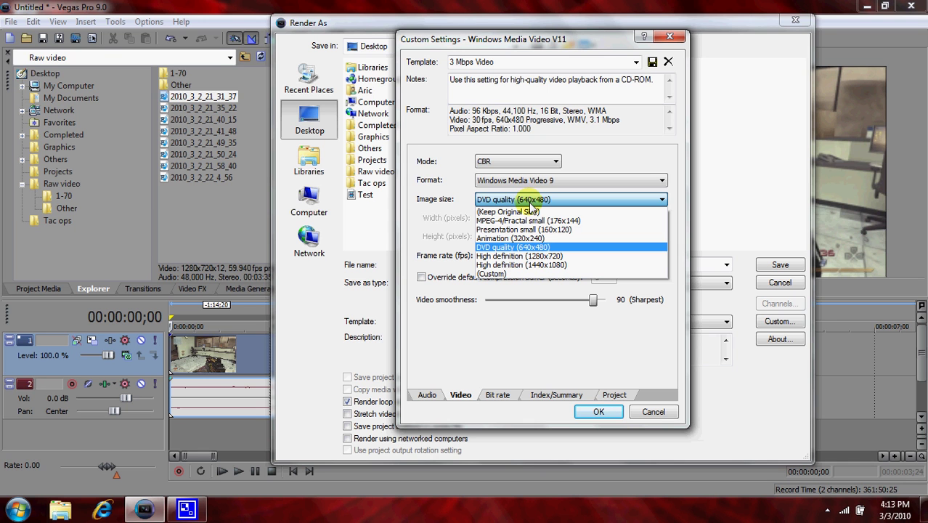
{"action": "left_click", "coordinate": [530, 202]}
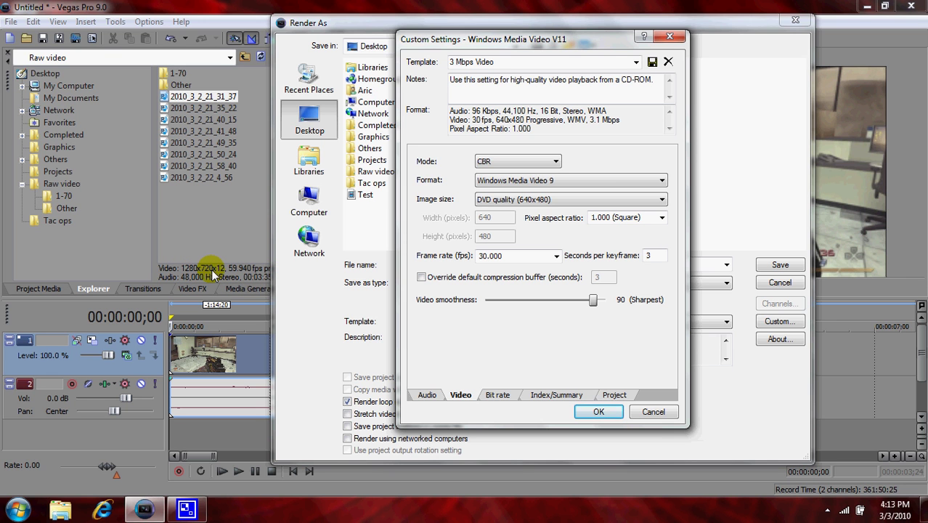
{"action": "left_click", "coordinate": [494, 200]}
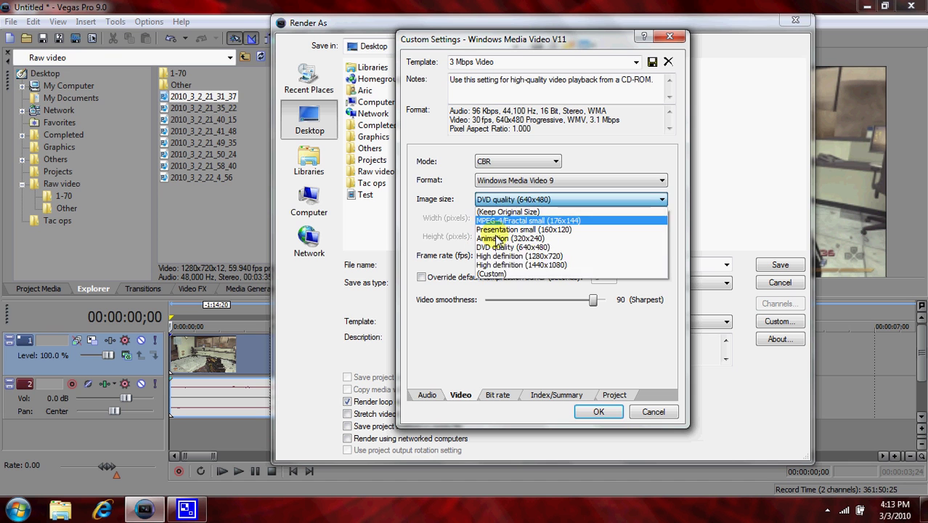
{"action": "left_click", "coordinate": [500, 274]}
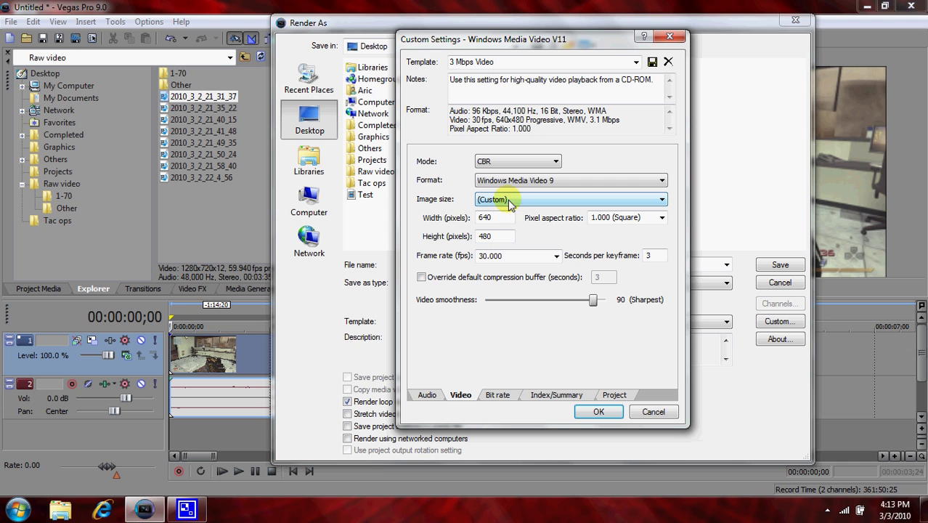
{"action": "left_click_drag", "start_coordinate": [491, 218], "coordinate": [460, 217]}
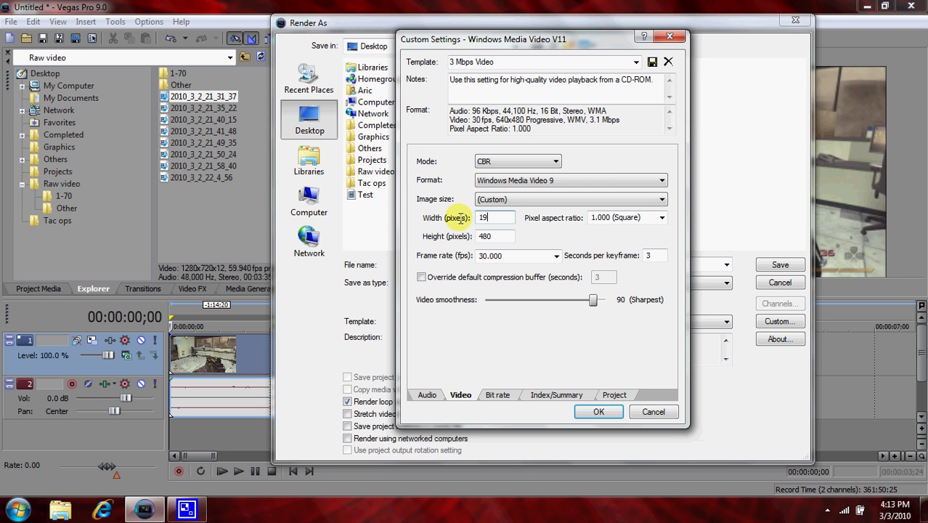
{"action": "type", "text": "1920"}
{"action": "left_click_drag", "start_coordinate": [512, 237], "coordinate": [476, 238]}
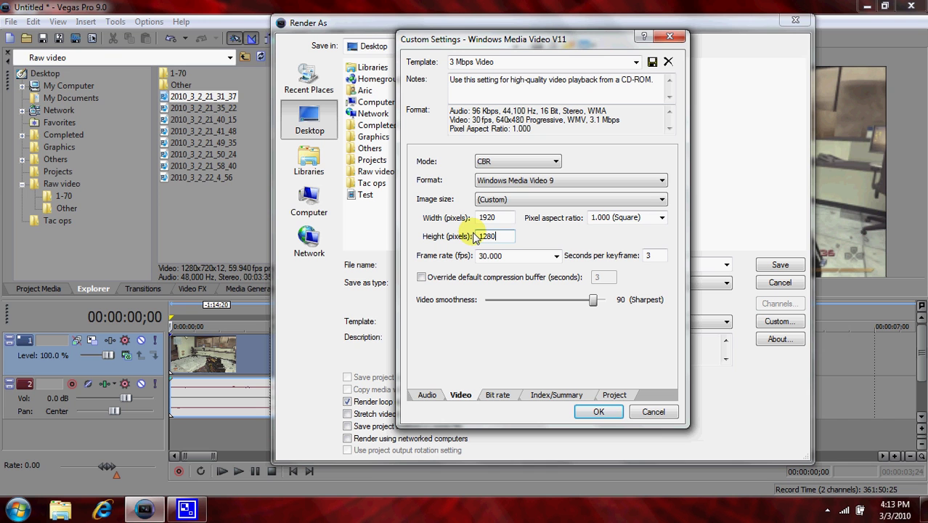
{"action": "left_click", "coordinate": [662, 217]}
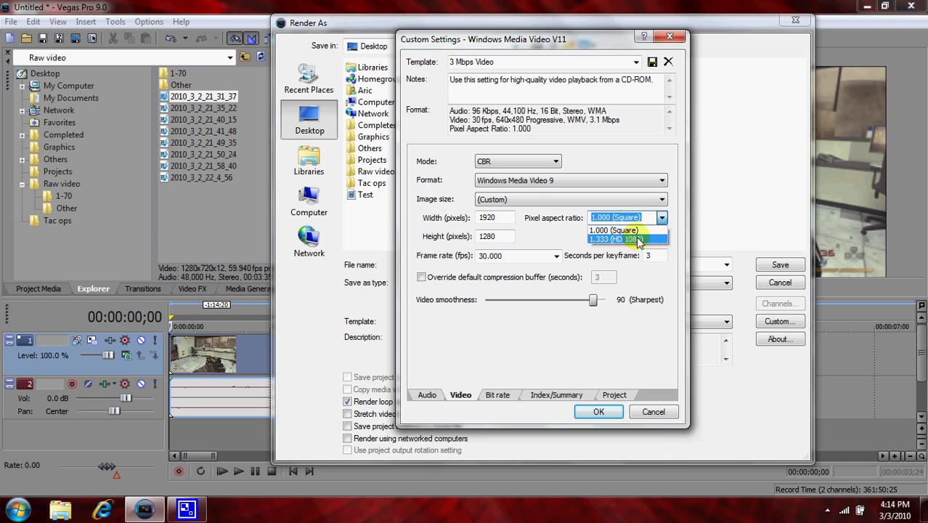
{"action": "left_click", "coordinate": [550, 233]}
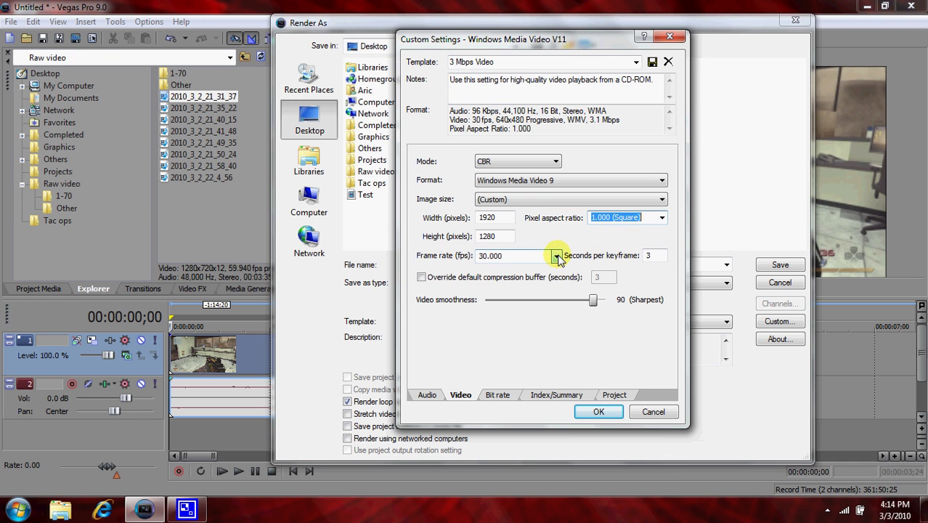
{"action": "left_click", "coordinate": [556, 256]}
{"action": "left_click", "coordinate": [523, 336]}
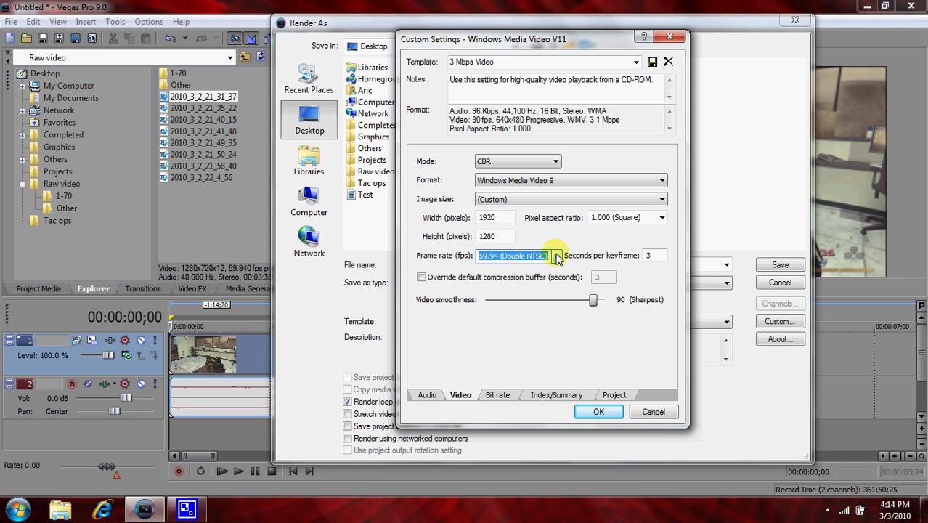
Step: Switch the image size to the High definition (1280x720) preset
{"action": "left_click", "coordinate": [553, 200]}
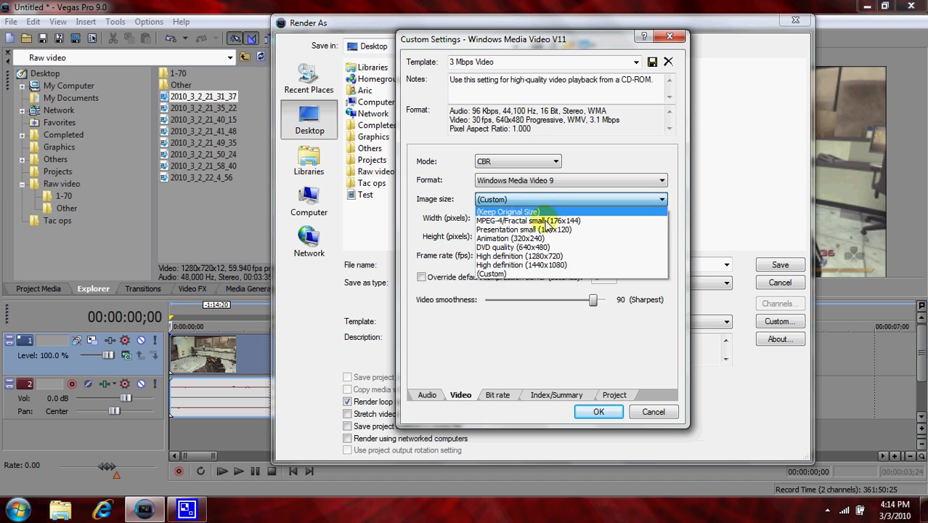
{"action": "left_click", "coordinate": [450, 259]}
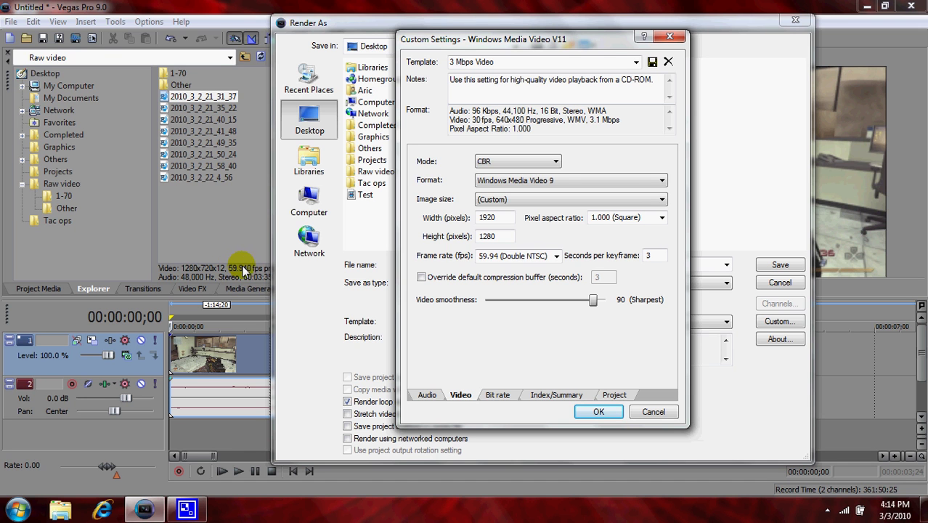
{"action": "left_click", "coordinate": [555, 258]}
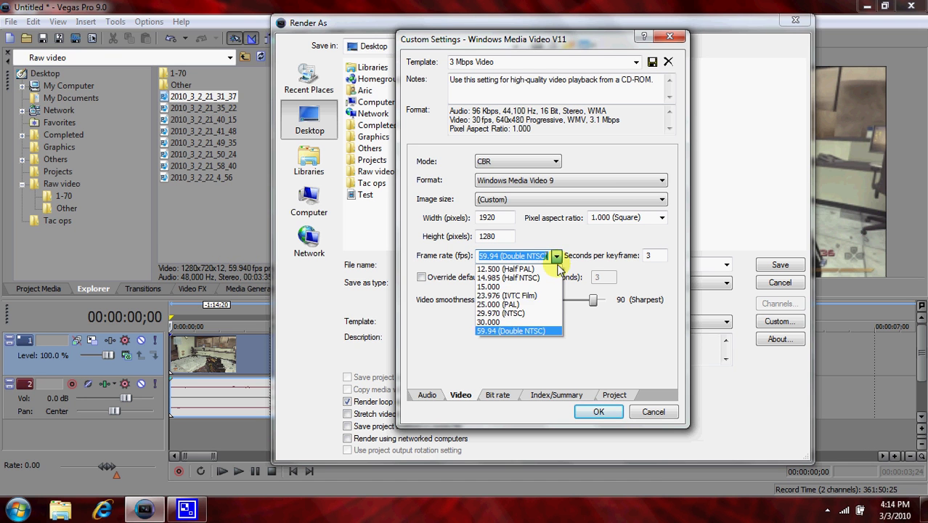
{"action": "left_click", "coordinate": [561, 224]}
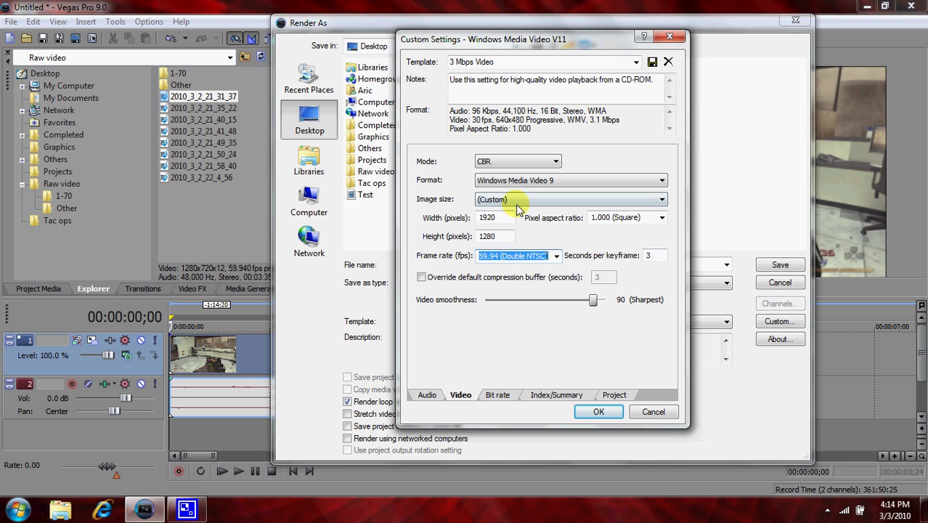
{"action": "left_click", "coordinate": [517, 202]}
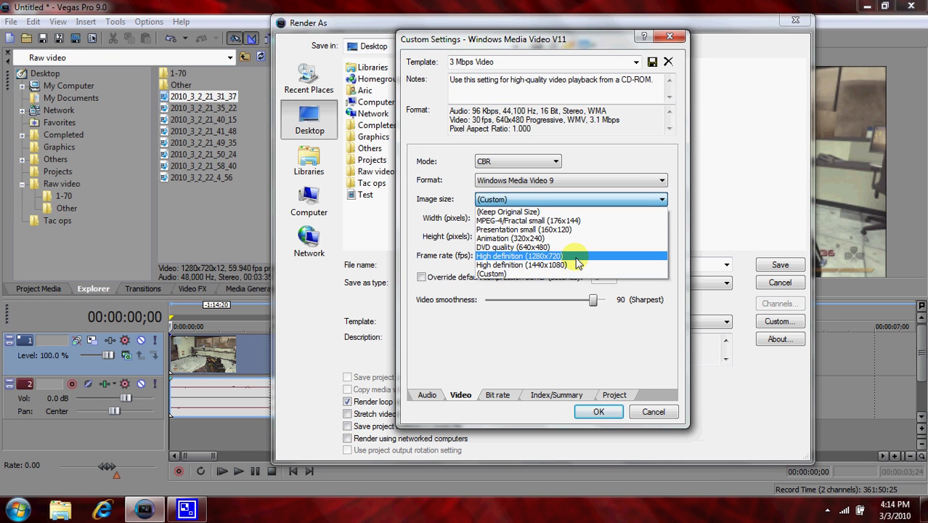
{"action": "left_click", "coordinate": [578, 257]}
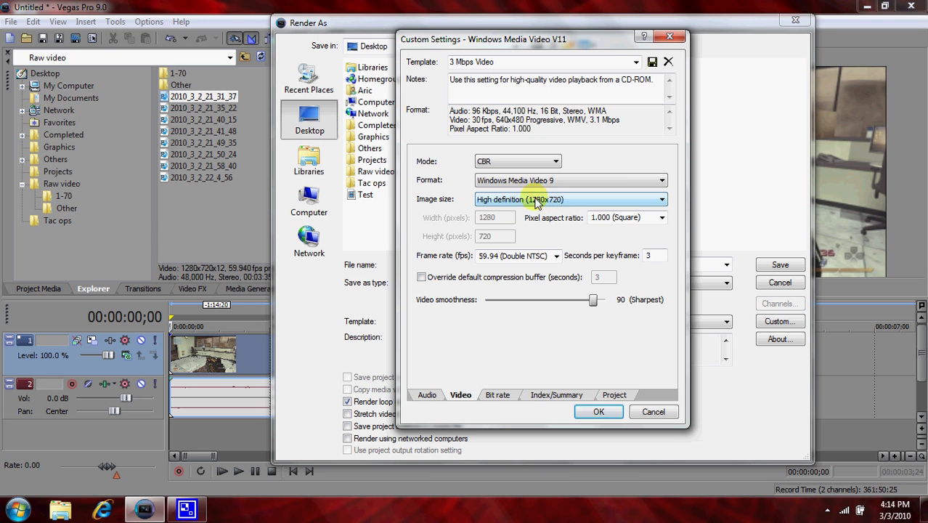
Step: Keep square pixels at 59.94 fps, raise smoothness to 100, and begin entering the 13.5 M Internet/LAN bit rate
{"action": "left_click", "coordinate": [662, 217]}
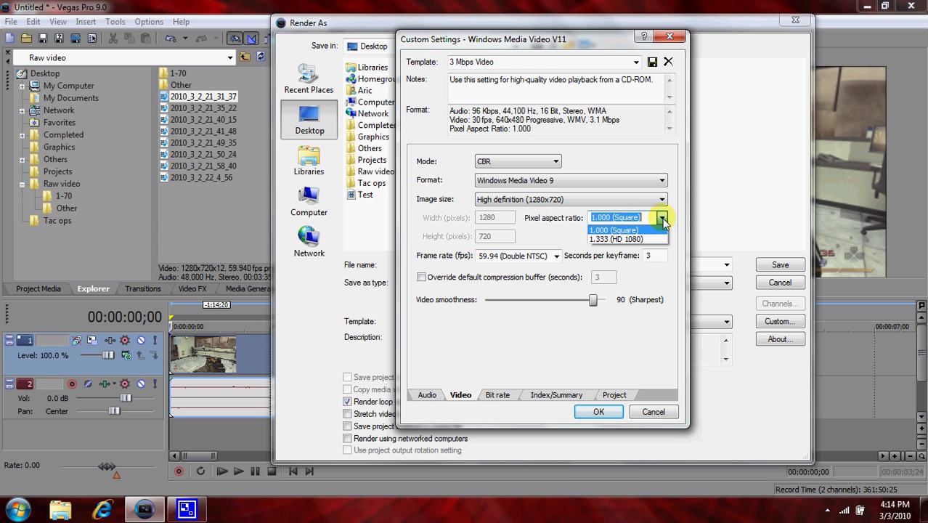
{"action": "left_click", "coordinate": [662, 218]}
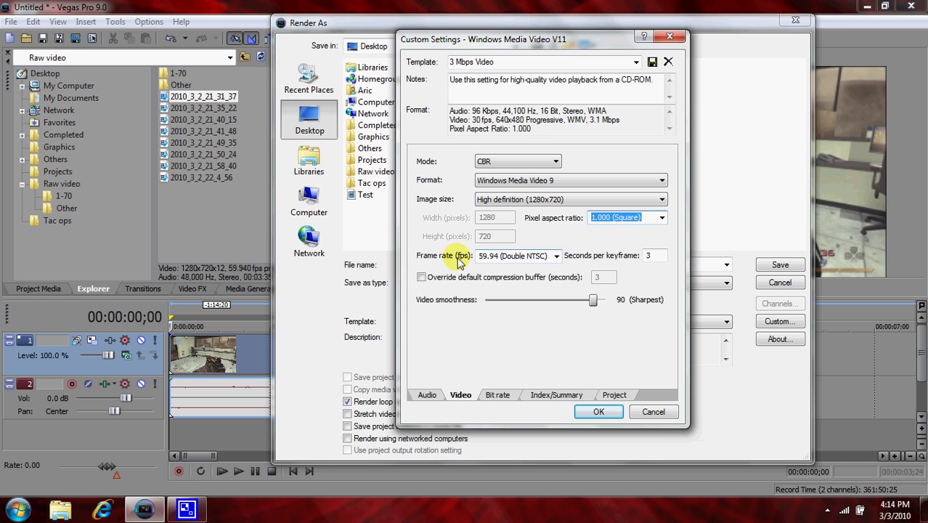
{"action": "left_click", "coordinate": [557, 255]}
{"action": "left_click", "coordinate": [555, 256]}
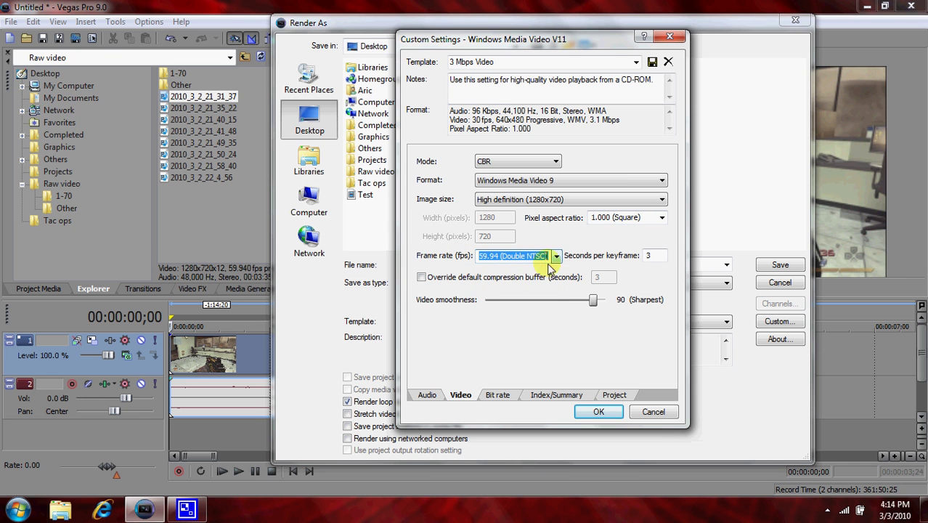
{"action": "left_click", "coordinate": [486, 258]}
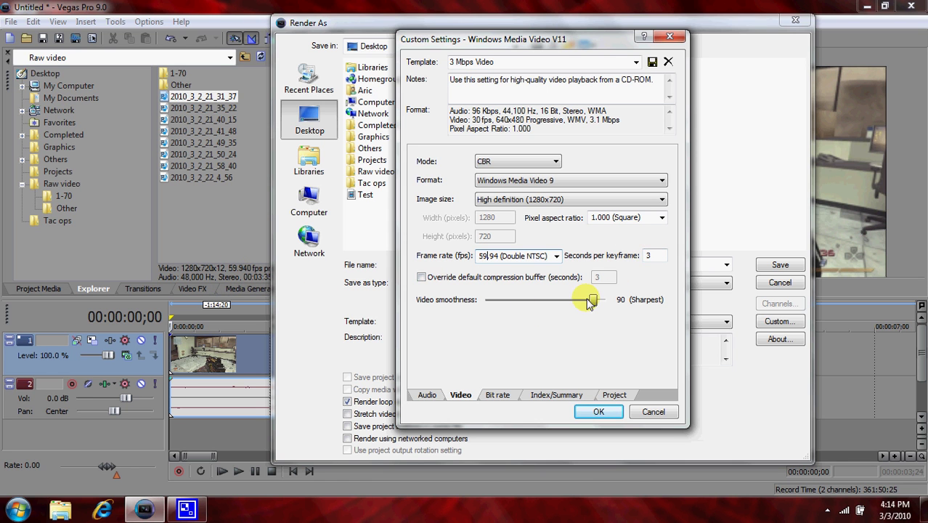
{"action": "left_click_drag", "start_coordinate": [594, 304], "coordinate": [639, 296]}
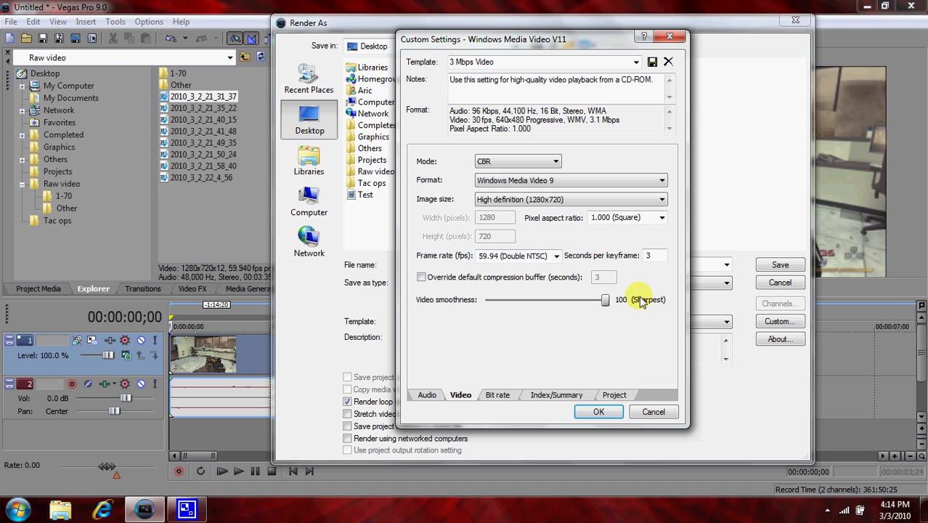
{"action": "left_click", "coordinate": [497, 396]}
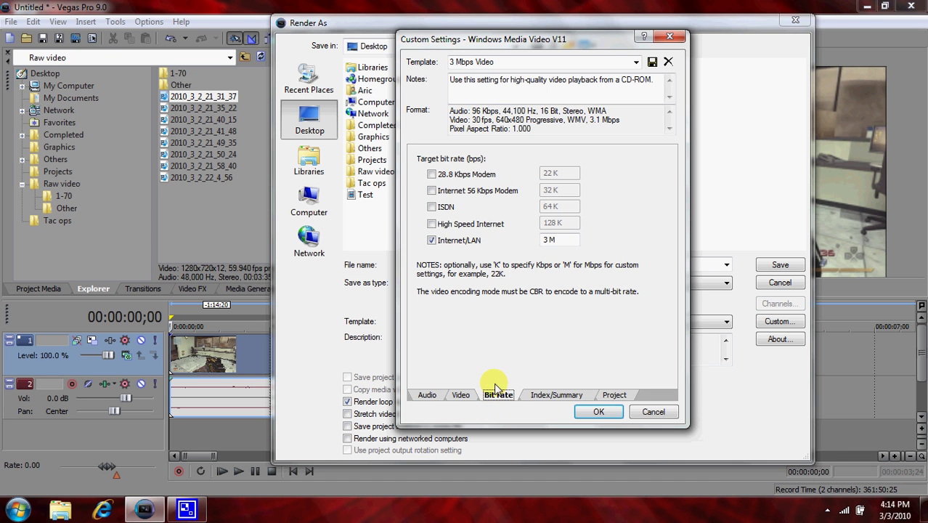
{"action": "left_click", "coordinate": [544, 240]}
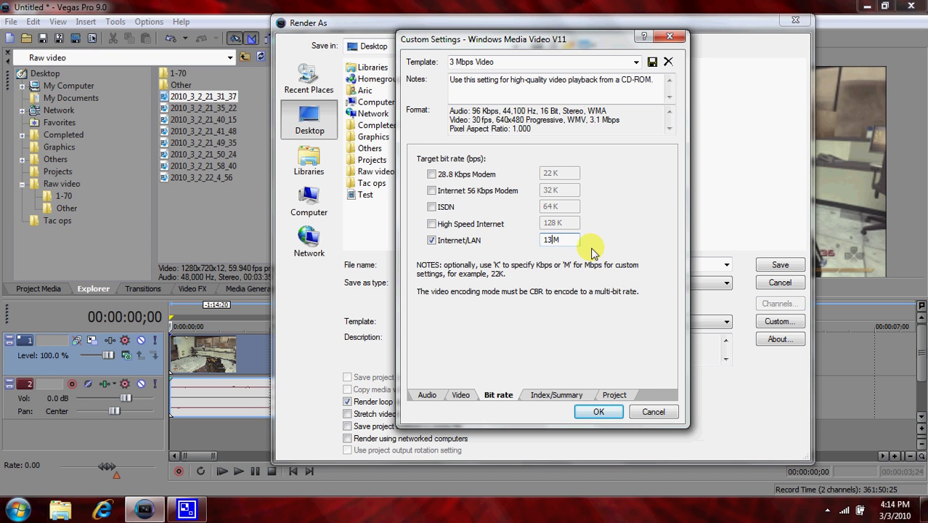
Step: Launch ArcSoft TotalMedia Extreme from the Start menu and start its video capture module
{"action": "left_click", "coordinate": [18, 510]}
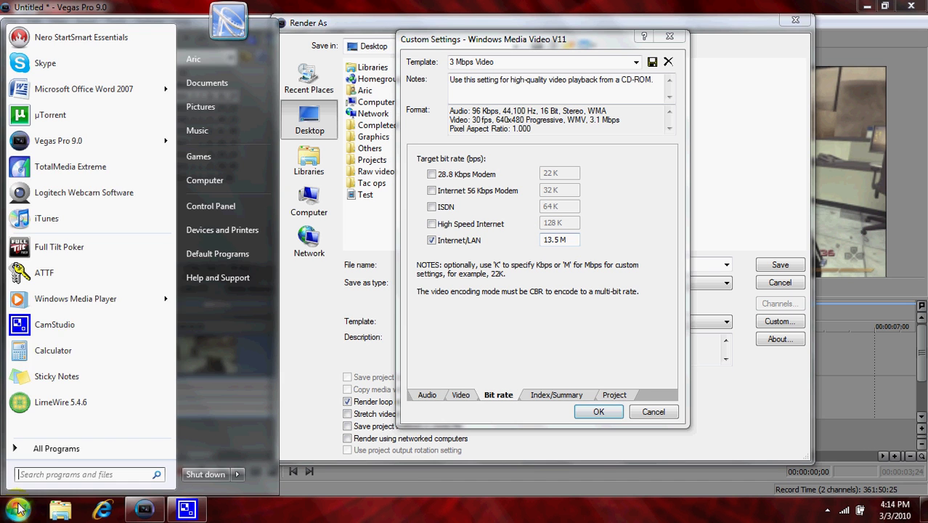
{"action": "left_click", "coordinate": [54, 176]}
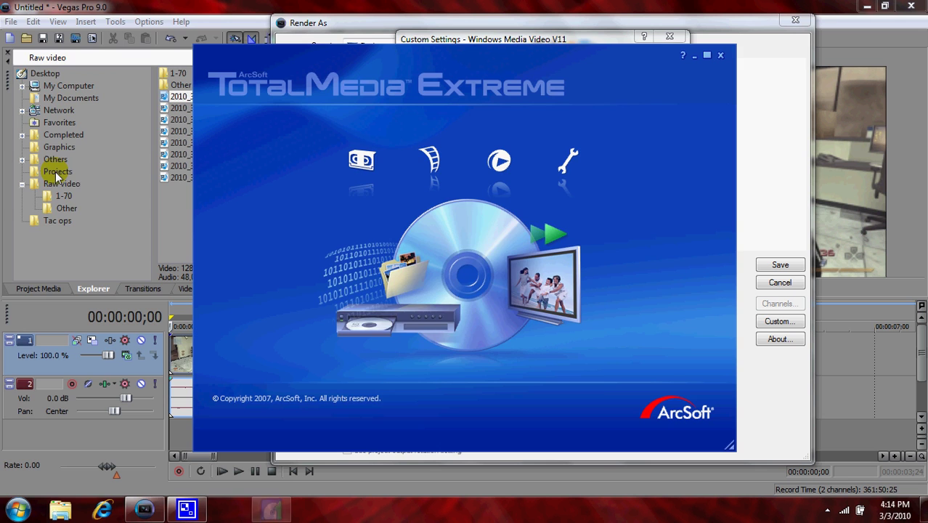
{"action": "left_click", "coordinate": [347, 188]}
{"action": "left_click", "coordinate": [359, 241]}
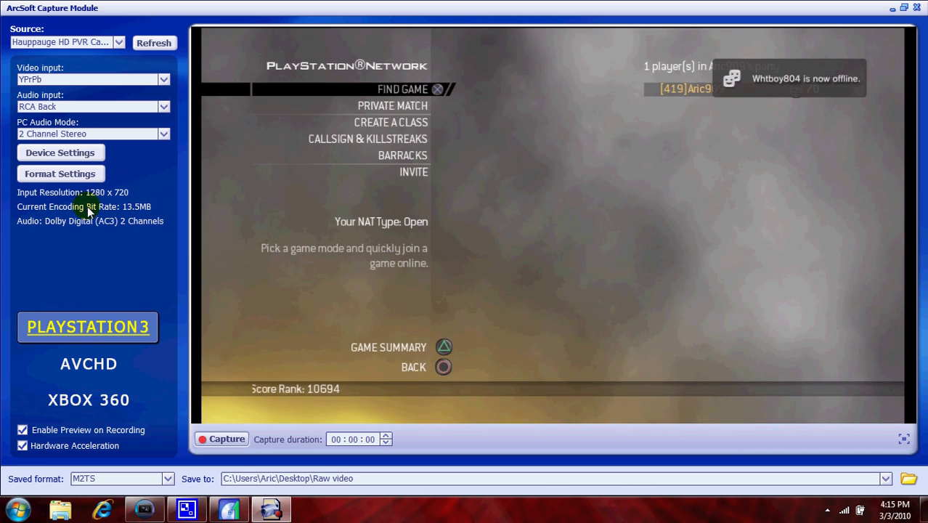
Step: Confirm the capture encoder at 13.5 Mbps with AC3 audio and close the capture module
{"action": "left_click", "coordinate": [81, 176]}
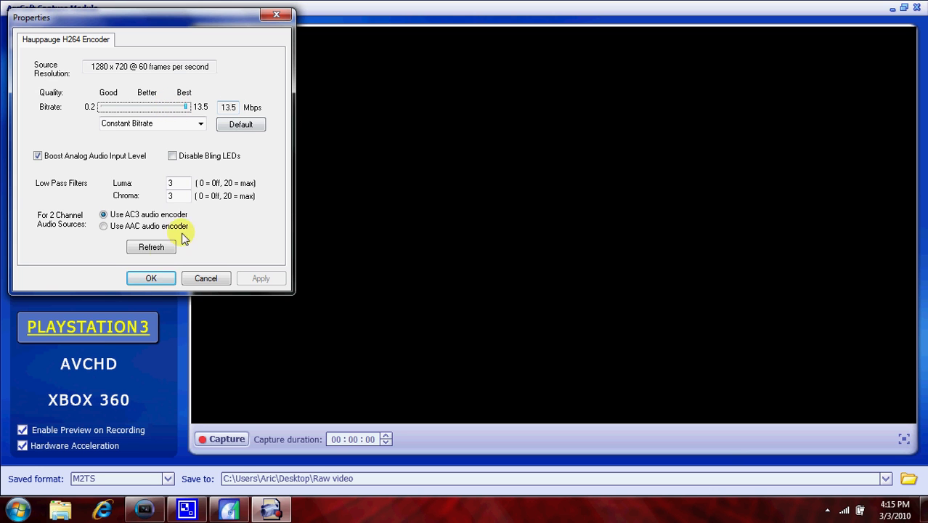
{"action": "left_click", "coordinate": [150, 280]}
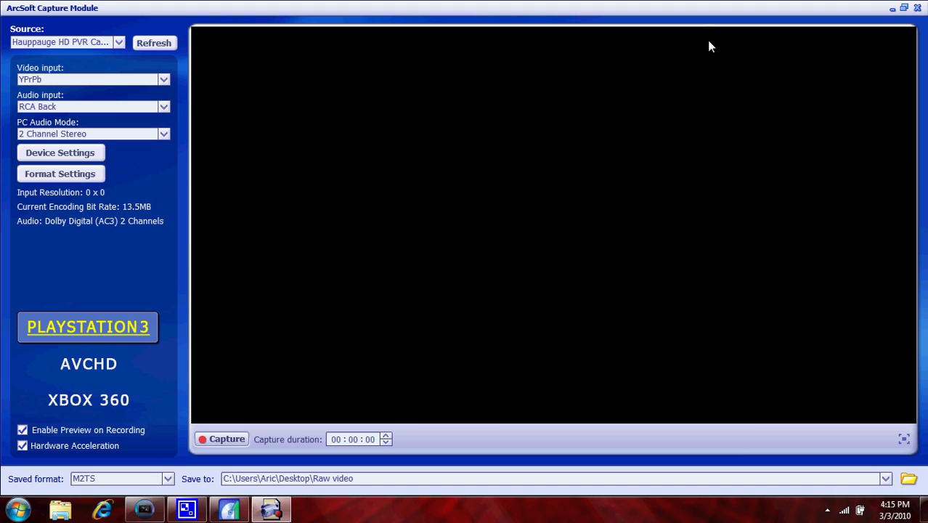
{"action": "left_click", "coordinate": [917, 8]}
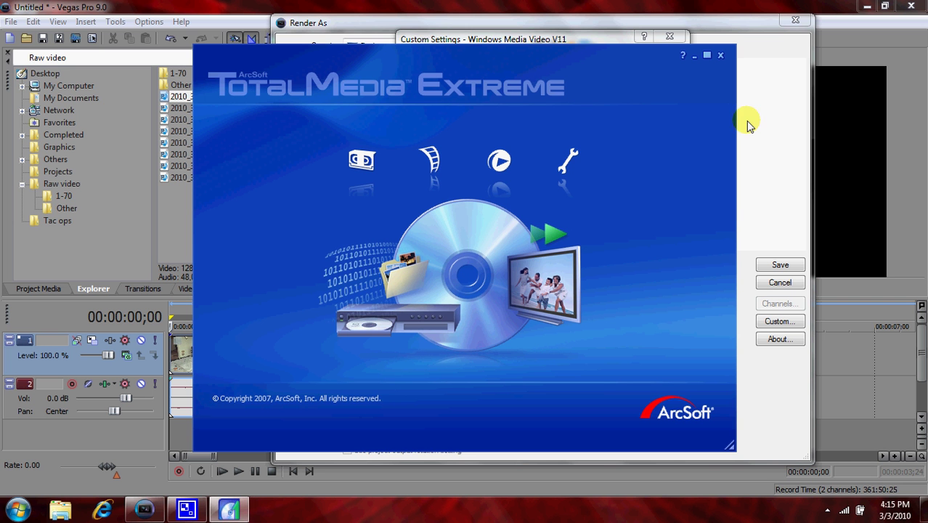
Step: Close the TotalMedia launcher and look over the Index/Summary fields, Title through Description
{"action": "left_click", "coordinate": [720, 56]}
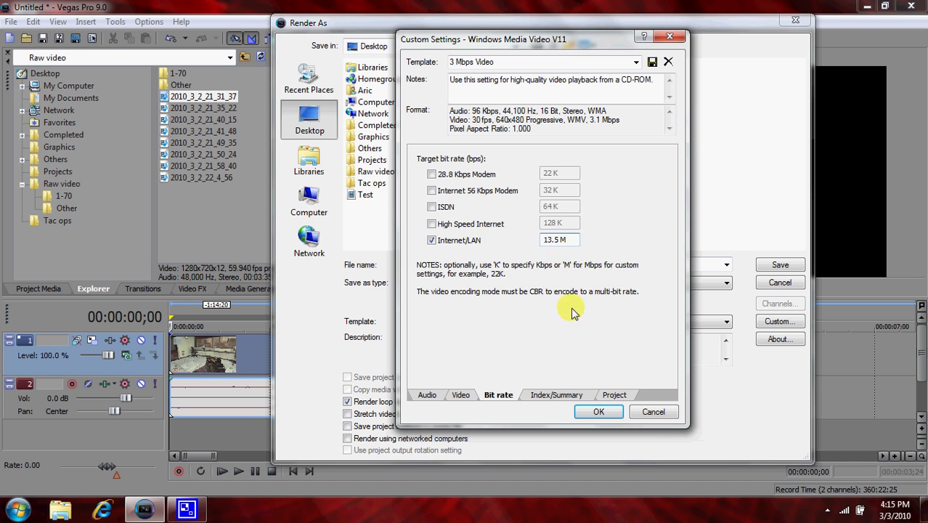
{"action": "left_click", "coordinate": [557, 394]}
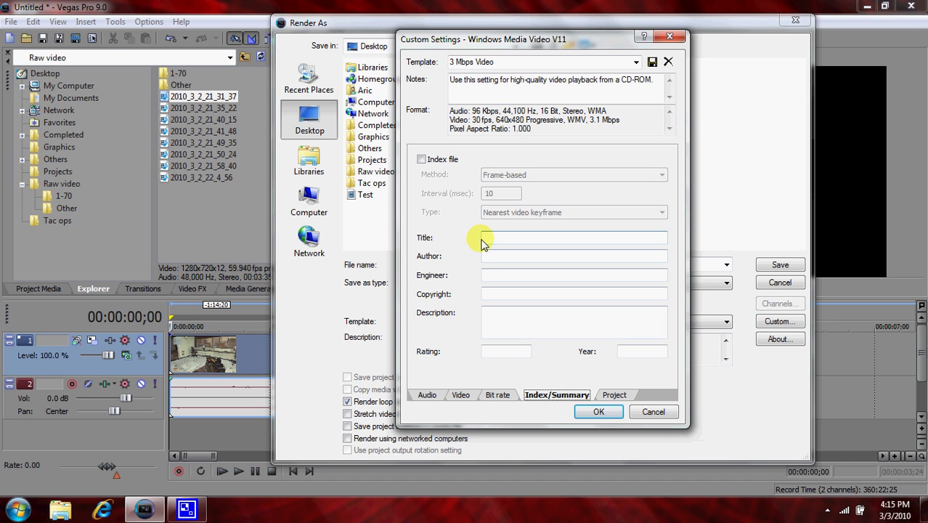
{"action": "left_click", "coordinate": [488, 276]}
{"action": "left_click", "coordinate": [490, 294]}
{"action": "left_click", "coordinate": [491, 313]}
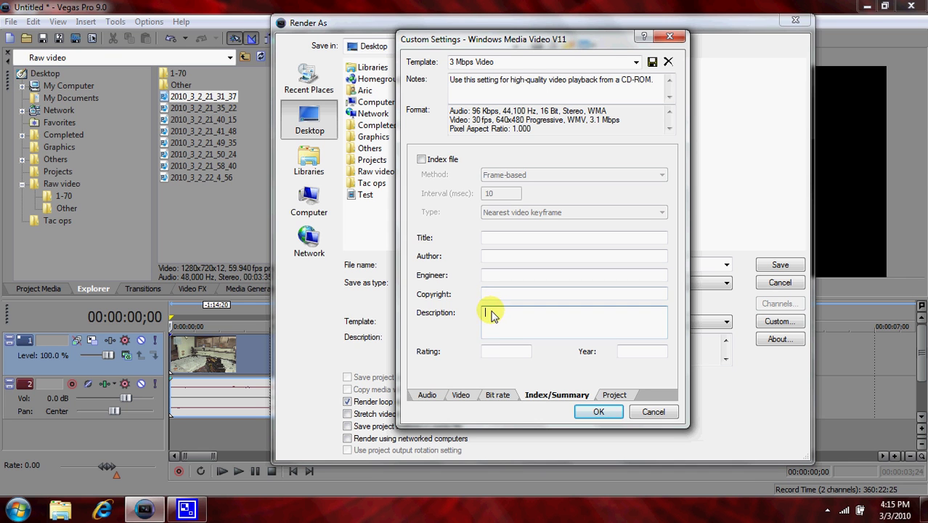
{"action": "left_click", "coordinate": [484, 312]}
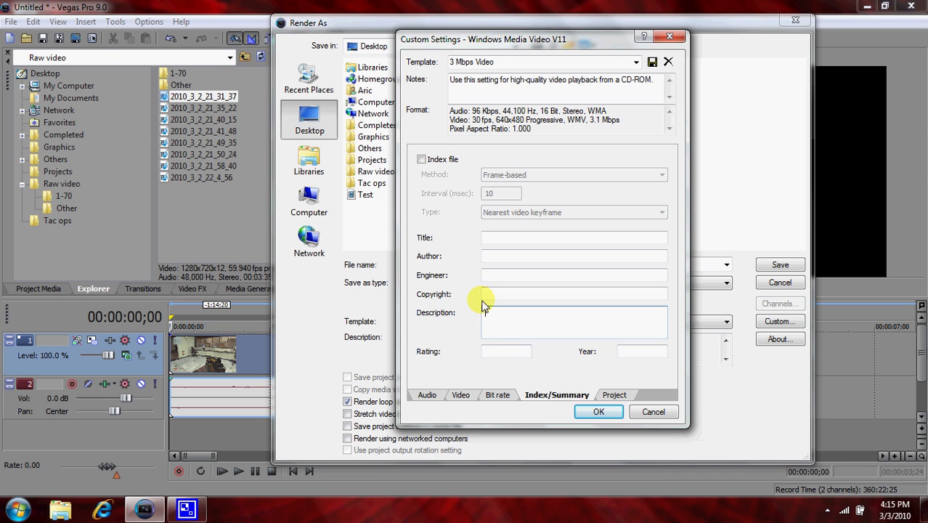
{"action": "left_click", "coordinate": [485, 293]}
{"action": "left_click", "coordinate": [485, 275]}
{"action": "left_click", "coordinate": [487, 256]}
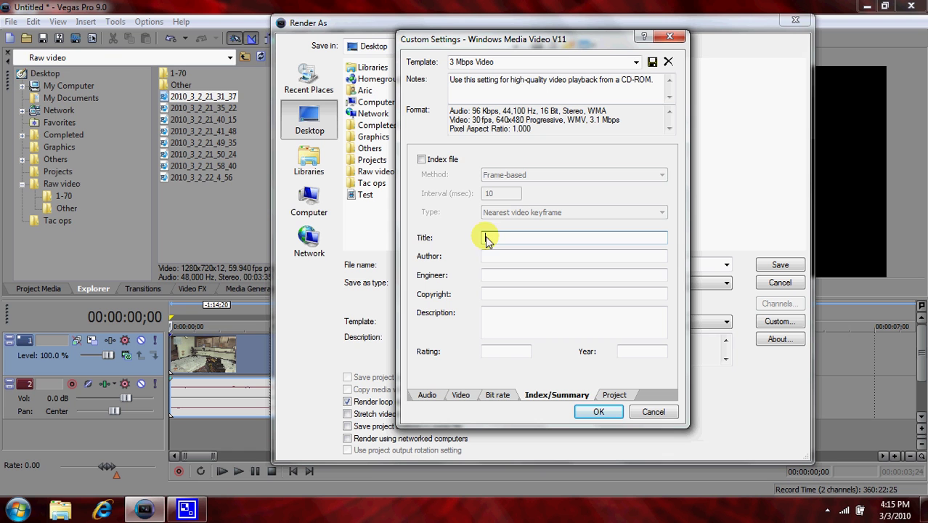
{"action": "left_click", "coordinate": [485, 240]}
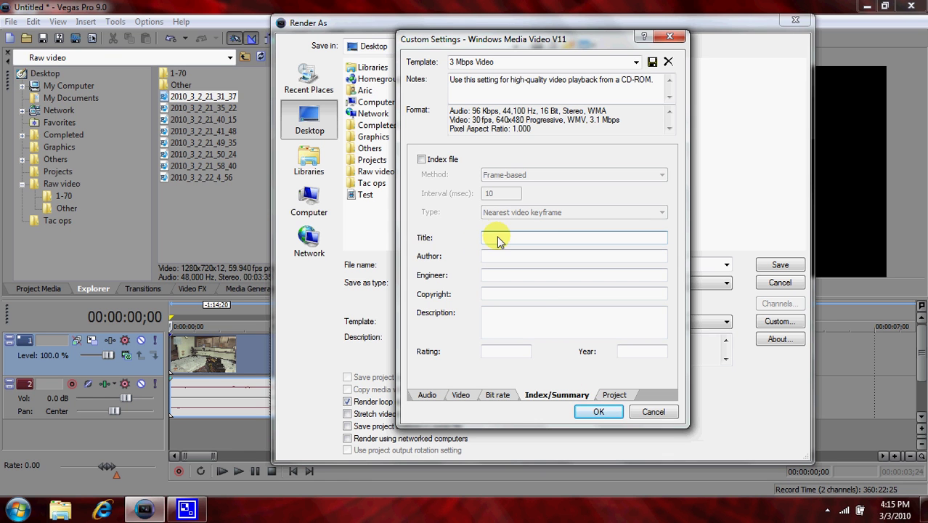
Step: Set the video rendering quality to Best on the Project tab
{"action": "left_click", "coordinate": [614, 395]}
{"action": "left_click", "coordinate": [563, 160]}
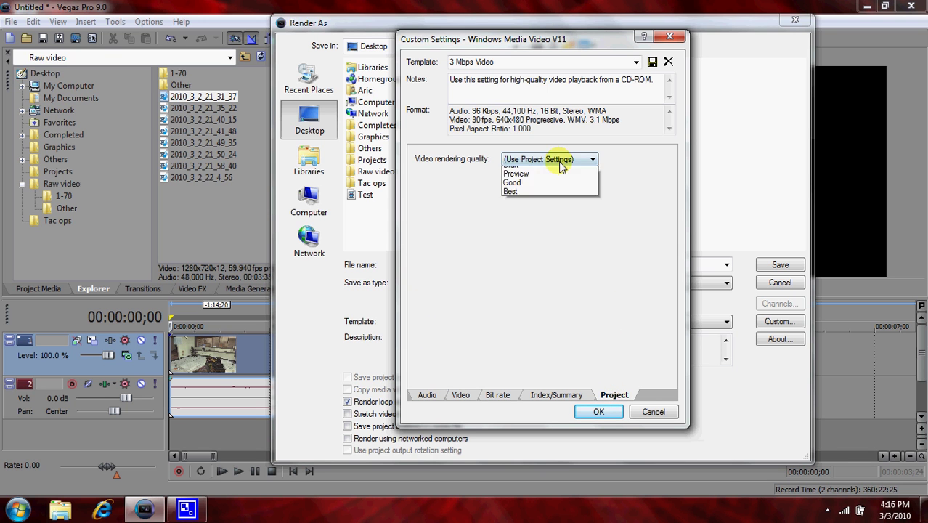
{"action": "left_click", "coordinate": [552, 208]}
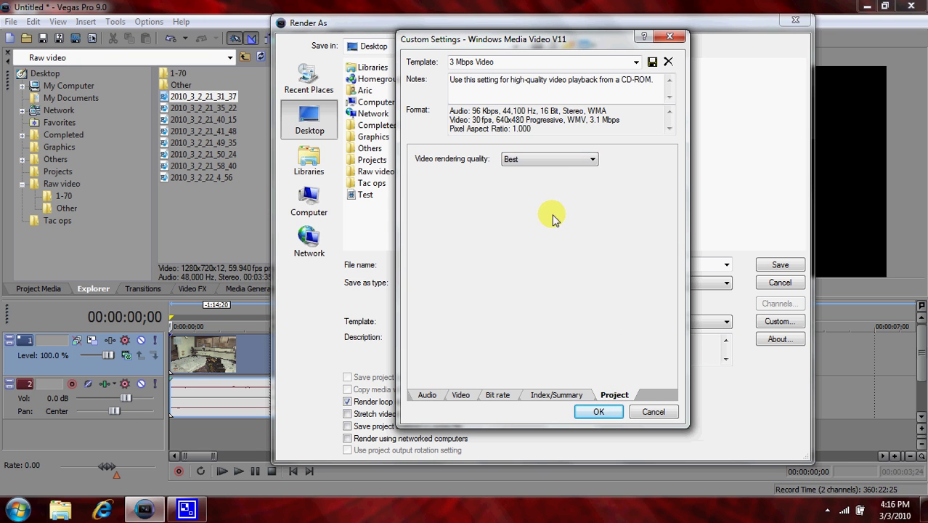
{"action": "left_click", "coordinate": [427, 395]}
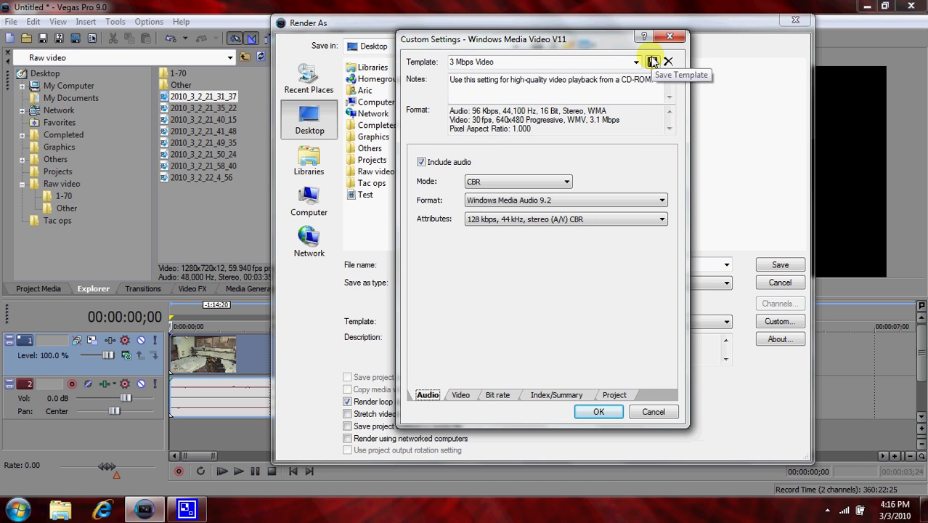
Step: Load the HD youtube template, review its Video, Bit rate, Project and Index/Summary settings, then cancel
{"action": "left_click", "coordinate": [636, 62]}
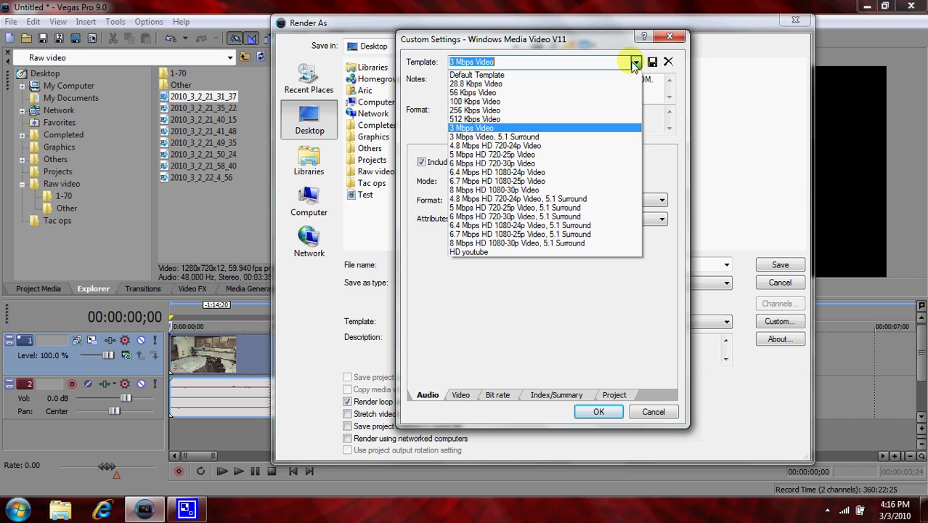
{"action": "left_click", "coordinate": [473, 253]}
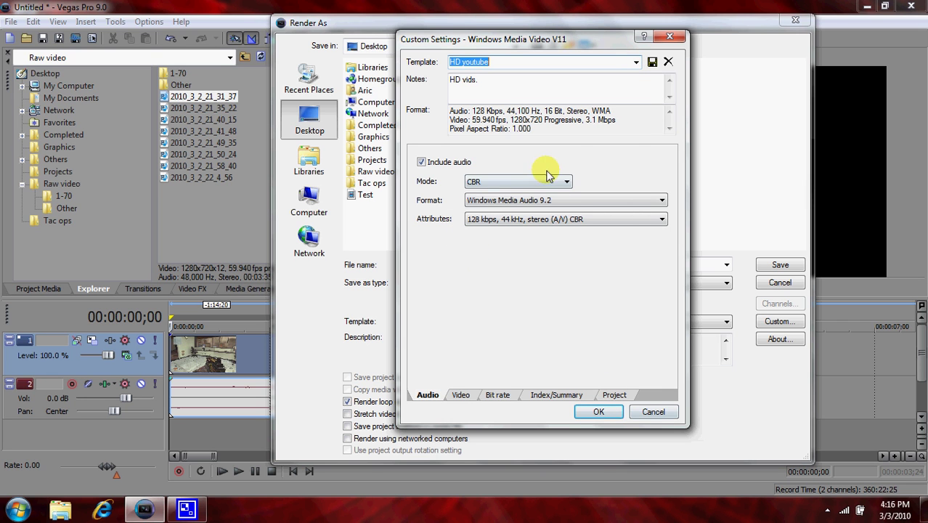
{"action": "left_click", "coordinate": [459, 395]}
{"action": "left_click", "coordinate": [488, 396]}
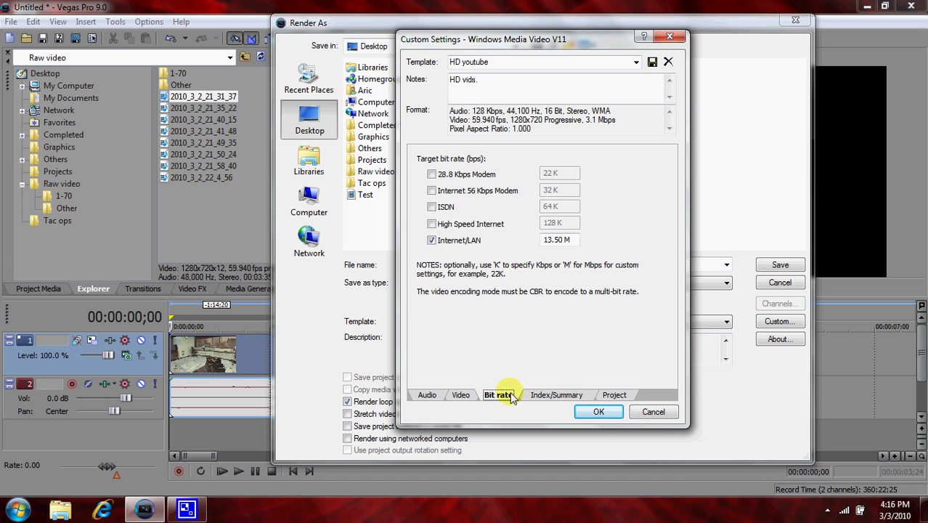
{"action": "left_click", "coordinate": [557, 396]}
{"action": "left_click", "coordinate": [626, 397]}
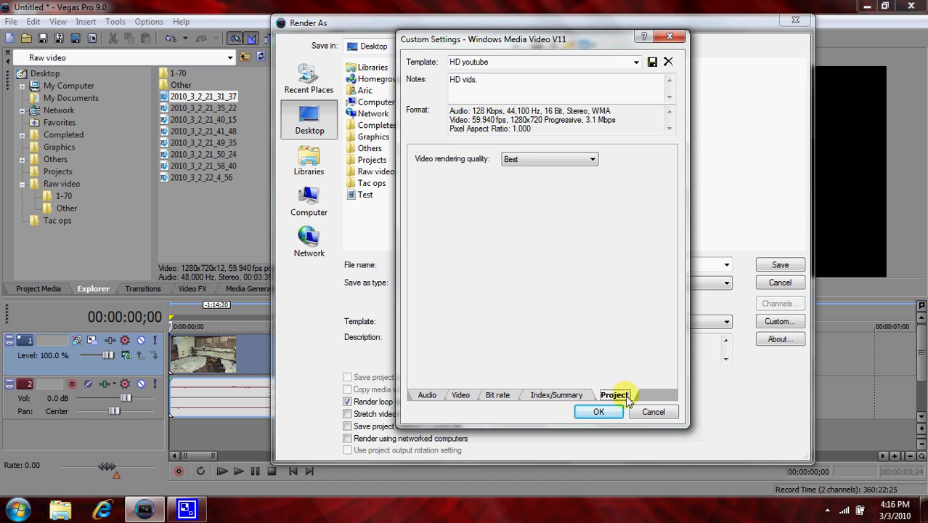
{"action": "left_click", "coordinate": [552, 396]}
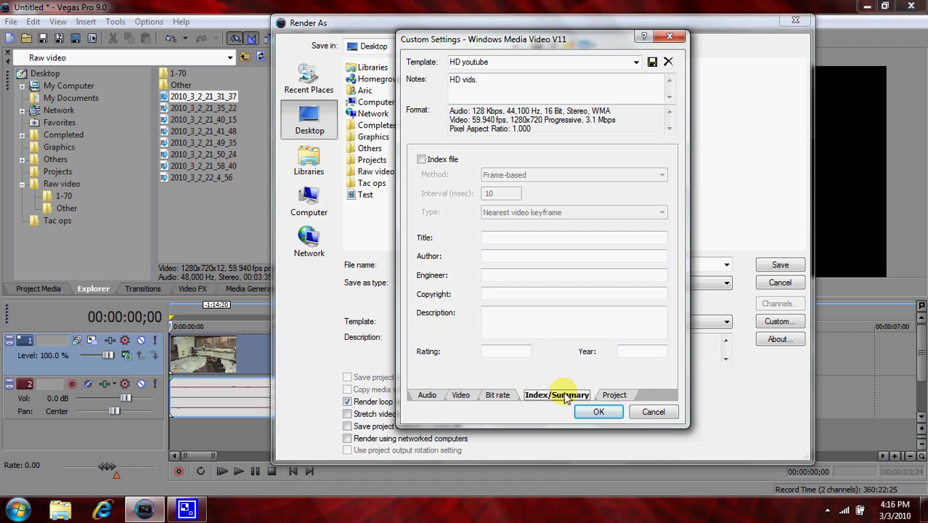
{"action": "left_click", "coordinate": [654, 413]}
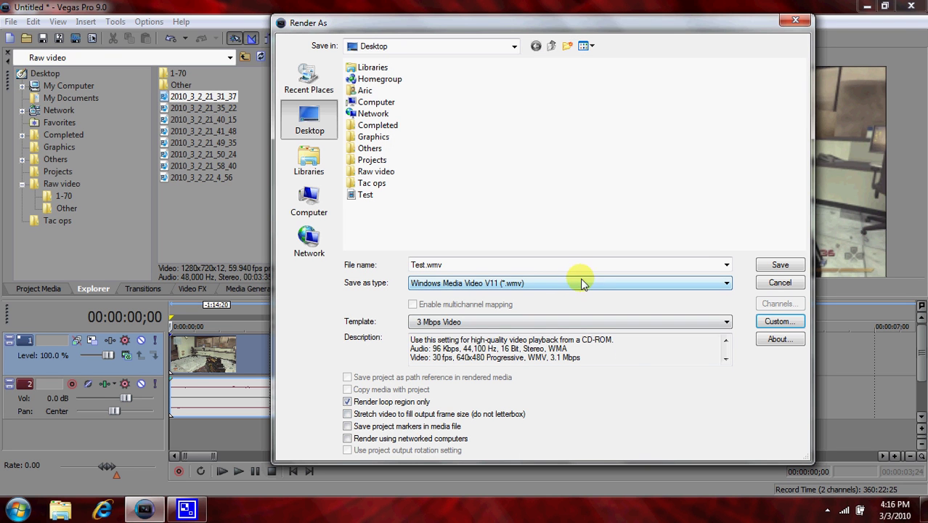
Step: Render Test.wmv with the HD youtube template, then quit Vegas without saving the project
{"action": "left_click", "coordinate": [450, 322]}
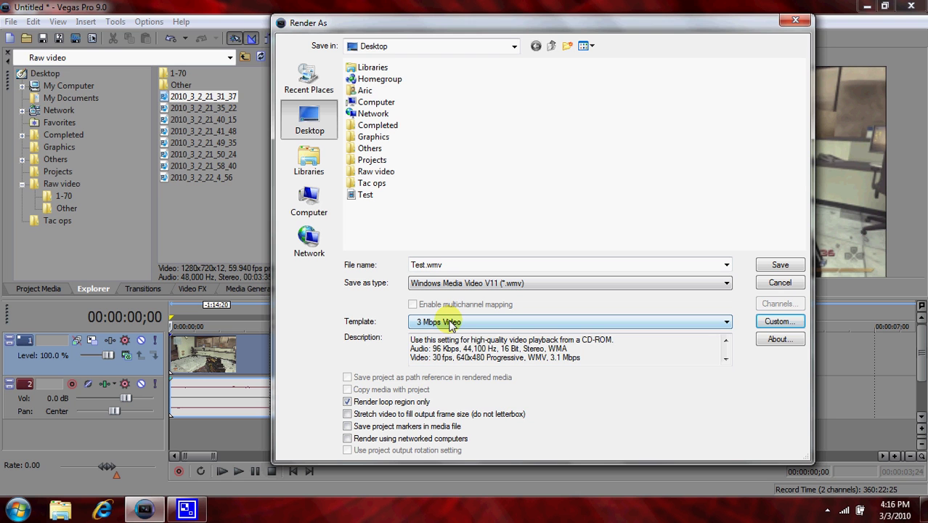
{"action": "left_click", "coordinate": [716, 326]}
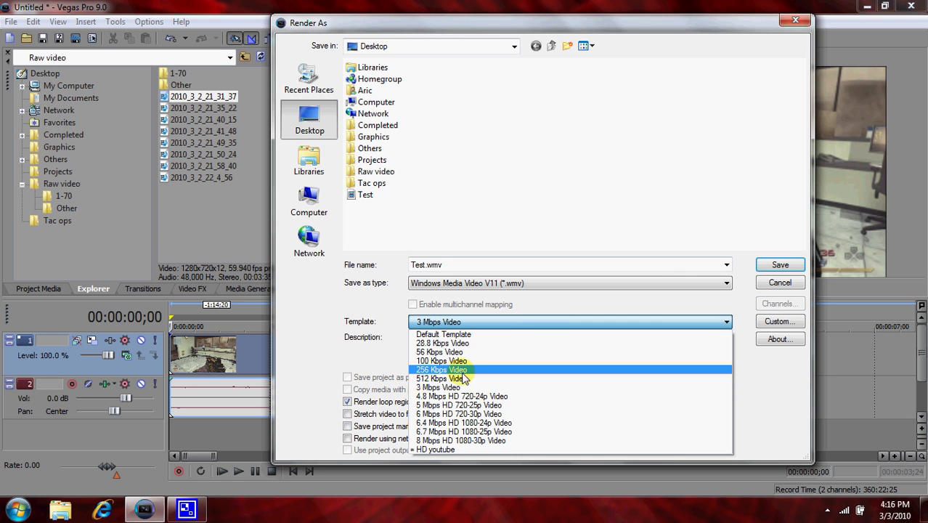
{"action": "left_click", "coordinate": [457, 451]}
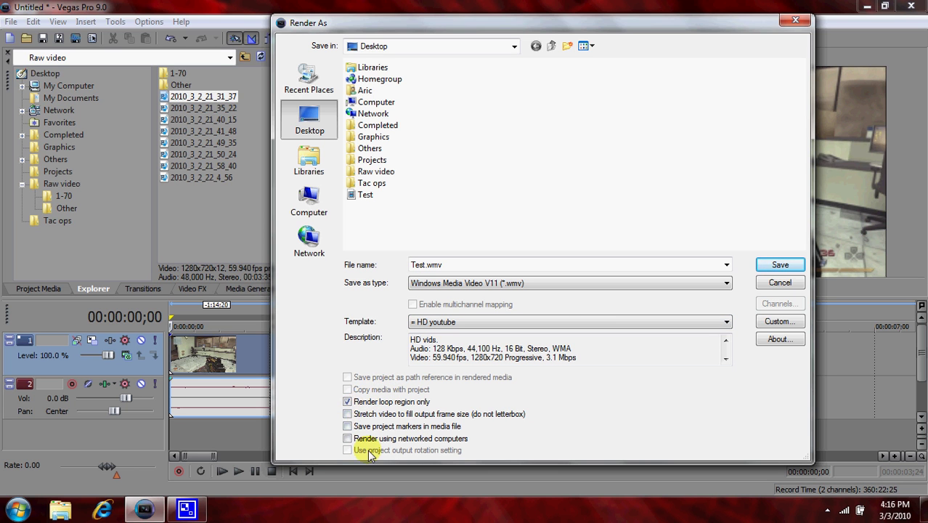
{"action": "left_click_drag", "start_coordinate": [465, 27], "coordinate": [700, 45]}
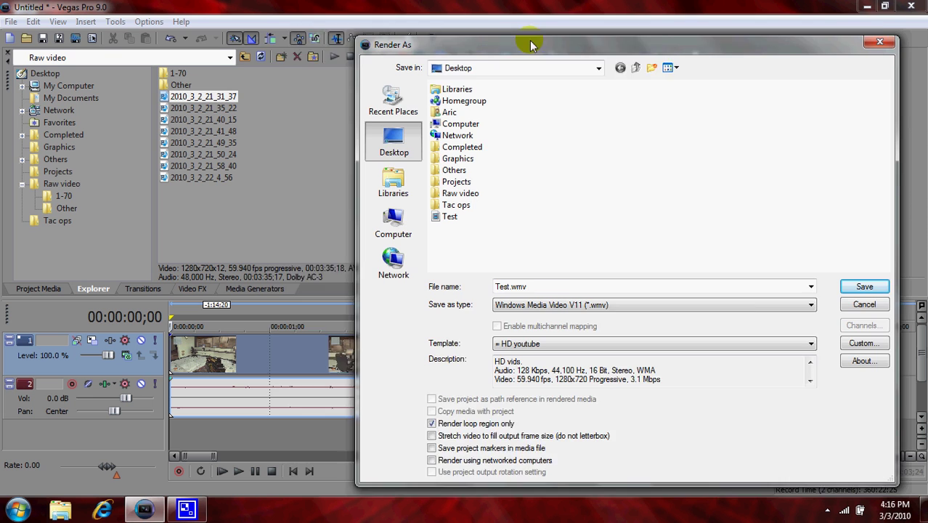
{"action": "left_click_drag", "start_coordinate": [531, 46], "coordinate": [454, 39]}
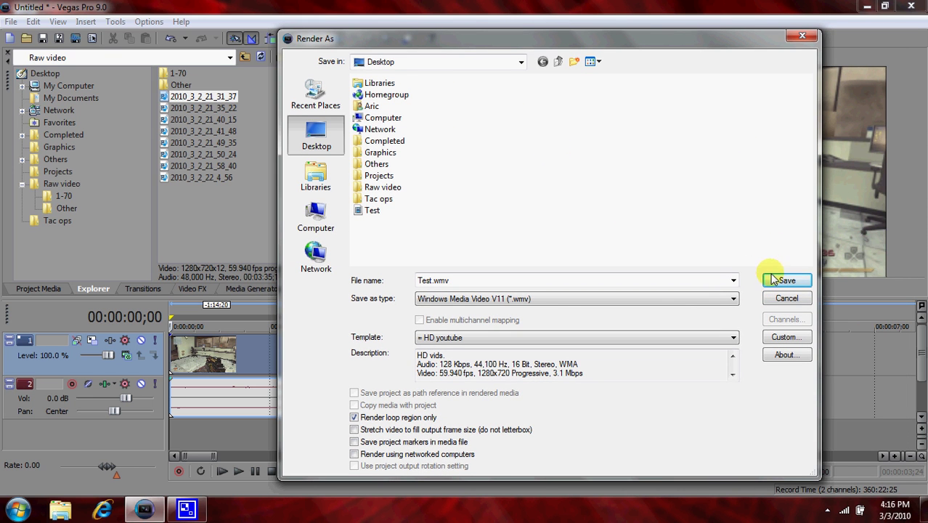
{"action": "left_click", "coordinate": [801, 40]}
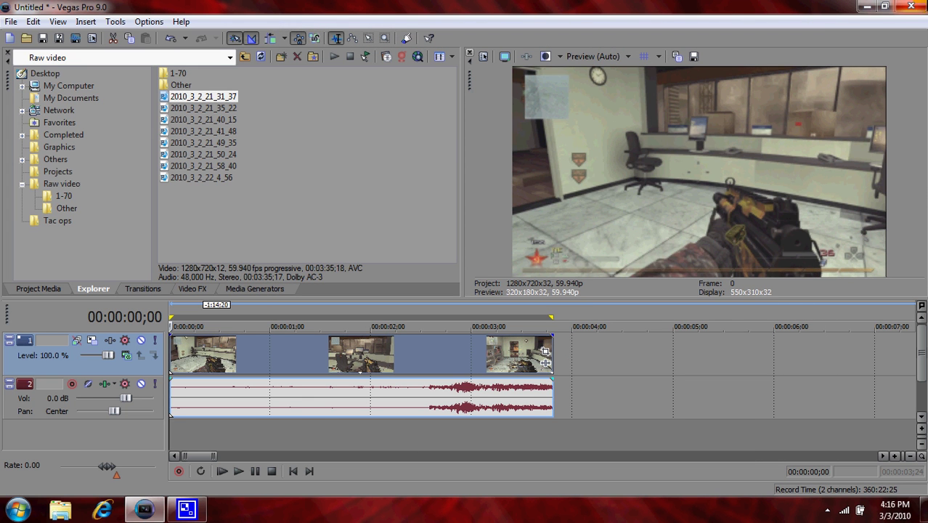
{"action": "left_click", "coordinate": [911, 6]}
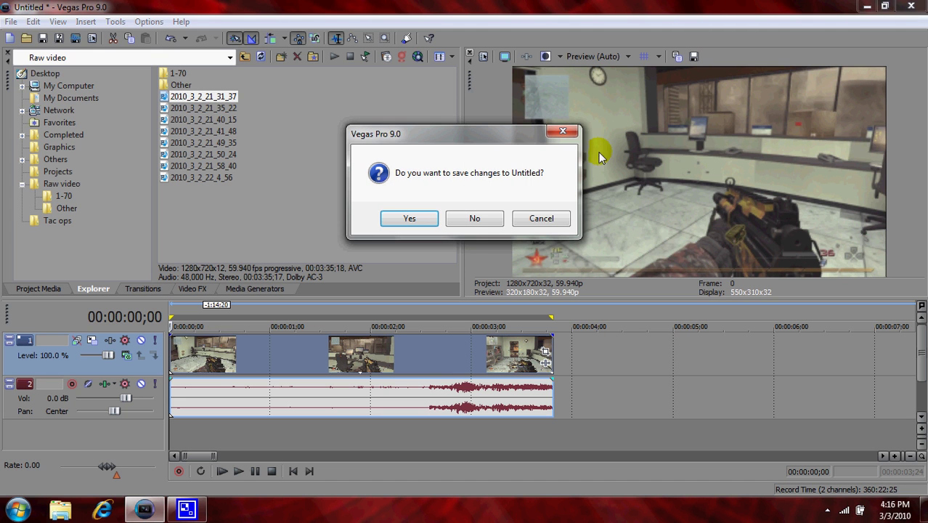
{"action": "left_click", "coordinate": [531, 216]}
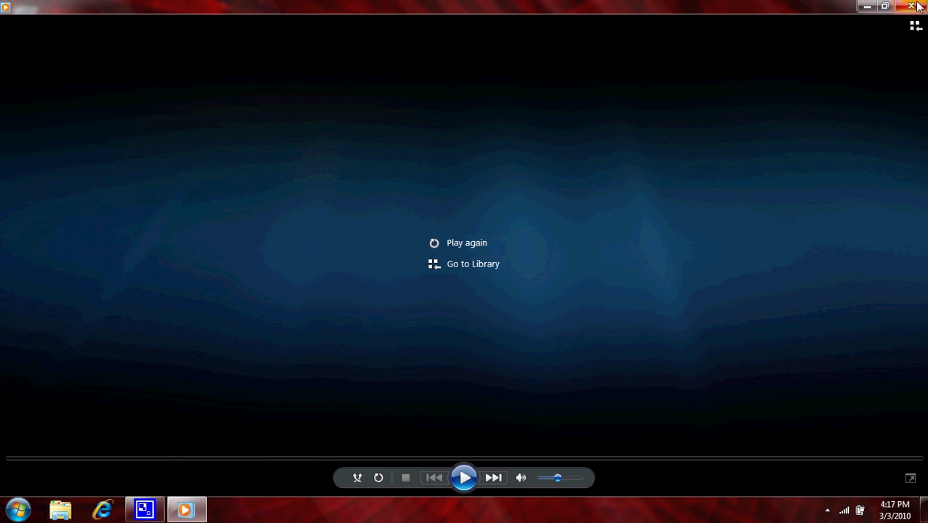
Step: Close Windows Media Player once the rendered Test video has finished playing
{"action": "left_click", "coordinate": [916, 6]}
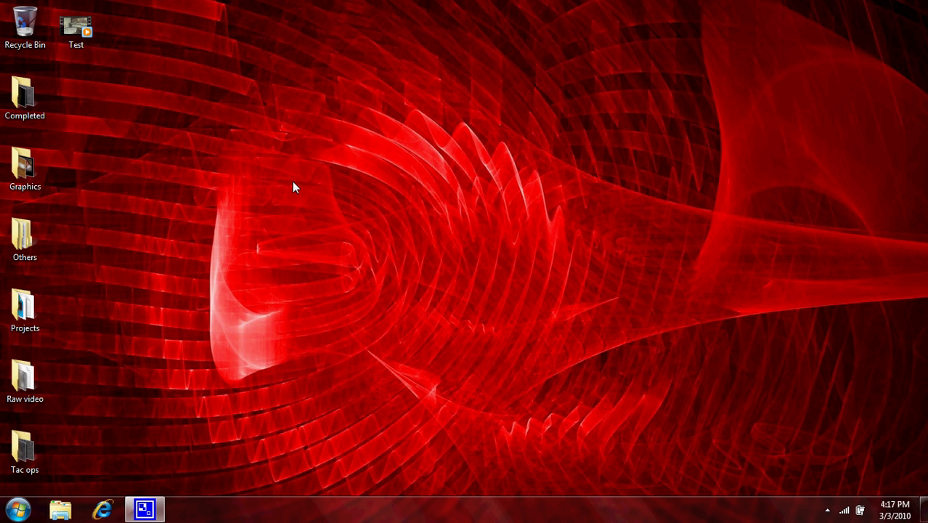
{"action": "left_click", "coordinate": [18, 509]}
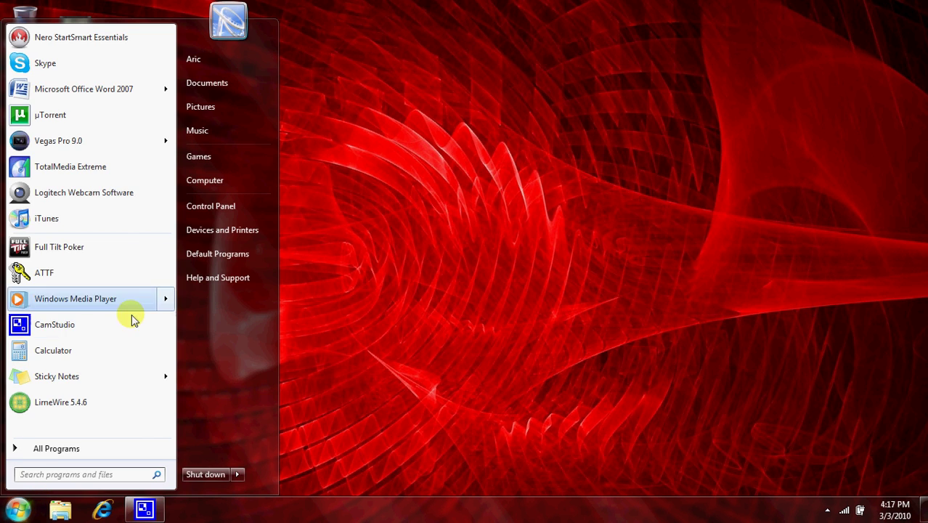
{"action": "left_click", "coordinate": [72, 378]}
{"action": "left_click_drag", "start_coordinate": [750, 93], "coordinate": [481, 120]}
{"action": "type", "text": "asut419"}
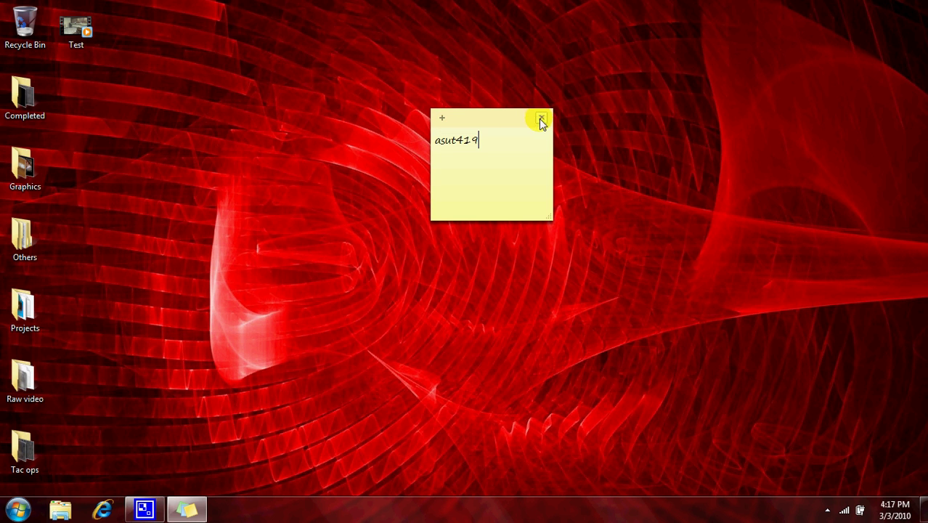
{"action": "right_click", "coordinate": [532, 163]}
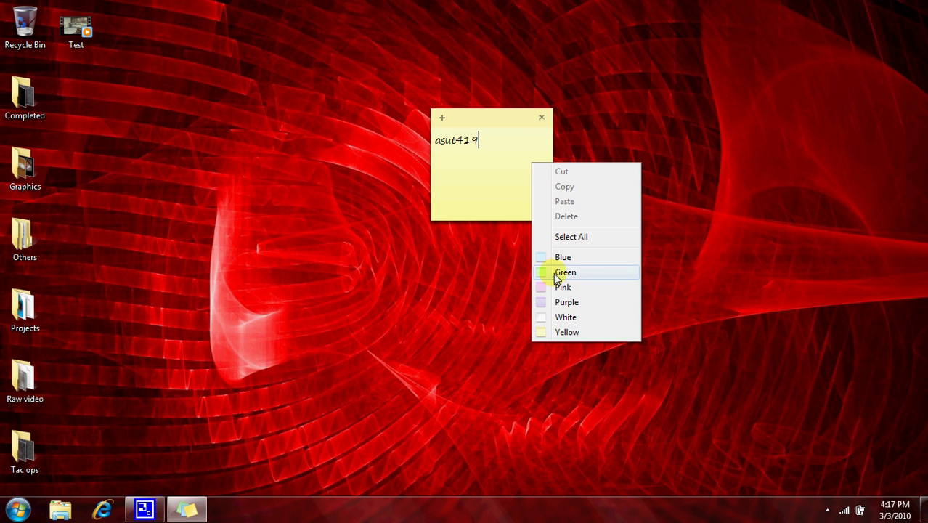
{"action": "left_click", "coordinate": [547, 272]}
{"action": "left_click", "coordinate": [541, 117]}
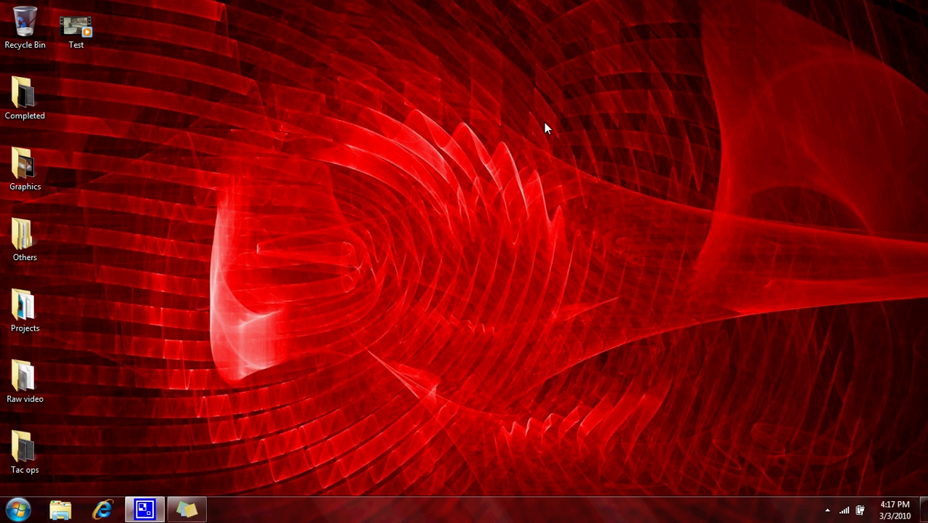